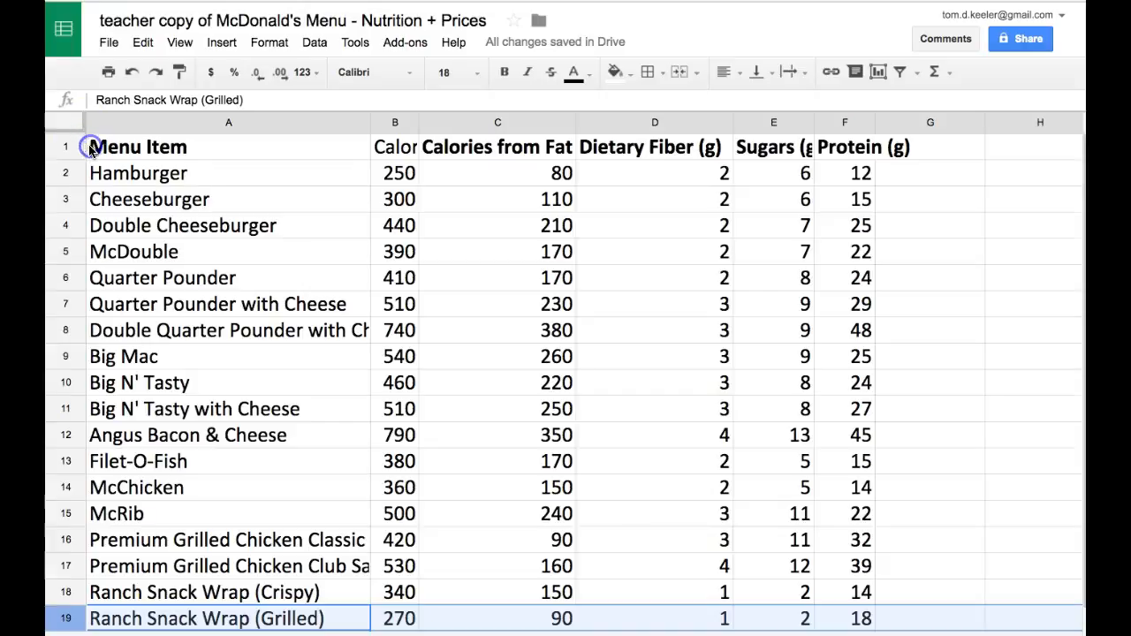
Step: Try freezing the header row by moving the freeze divider below row 1, and undo the freeze
left_click_drag(74, 130, 84, 158)
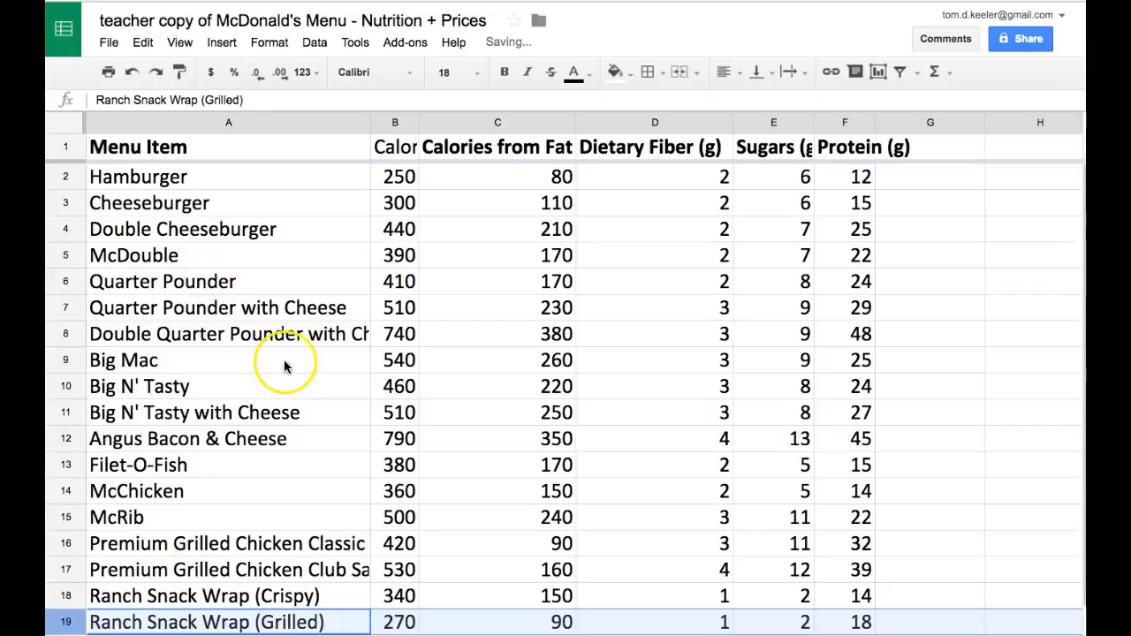
scroll(284, 365, "down", 1)
scroll(285, 365, "right", 2)
scroll(278, 403, "up", 1)
scroll(277, 403, "left", 2)
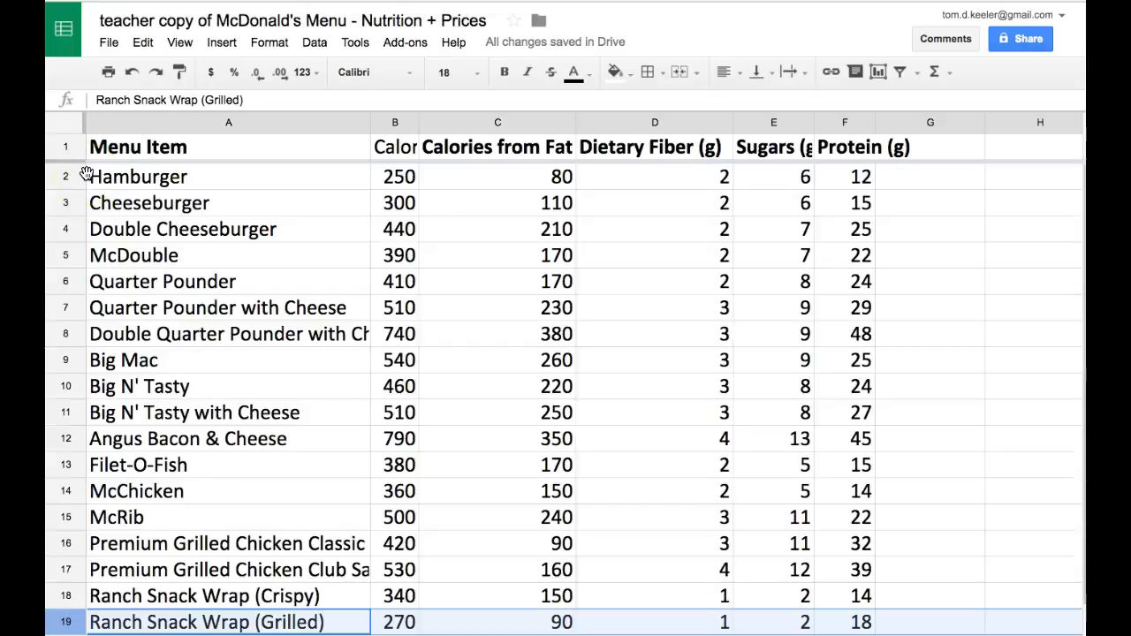
key("super+z")
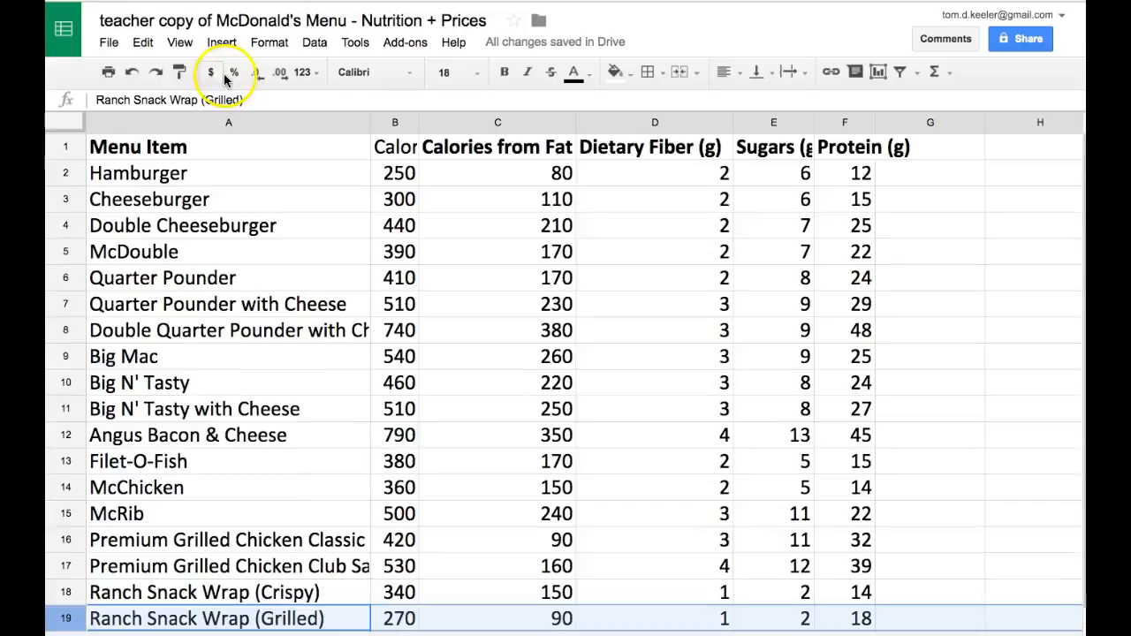
Step: Freeze the first row of the sheet using the Freeze command's 1 row option
left_click(263, 44)
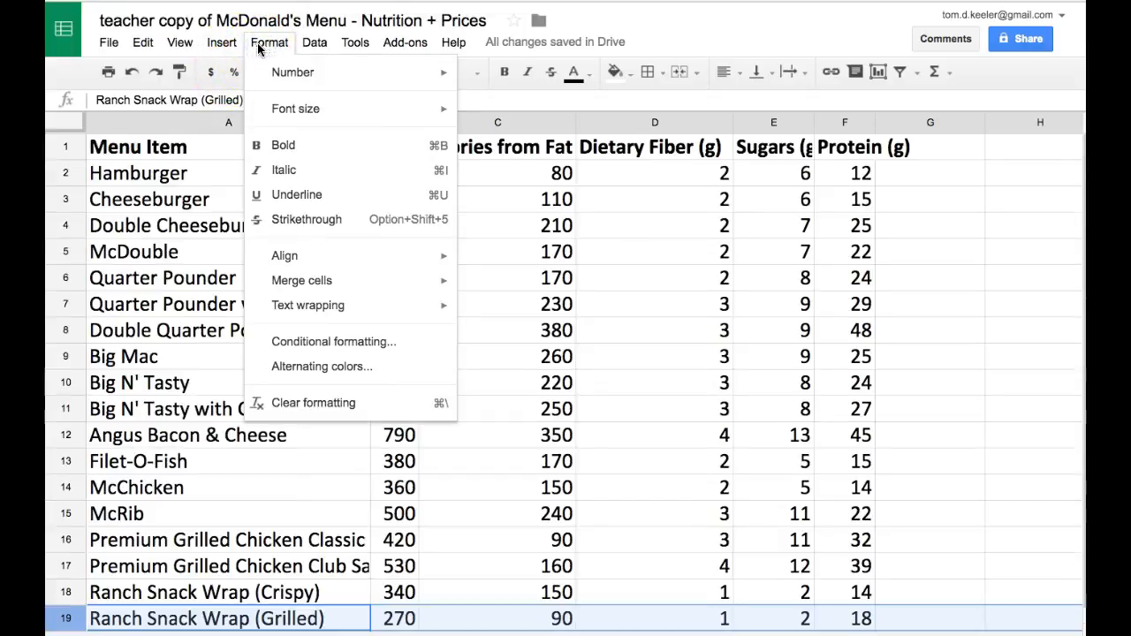
mouse_move(172, 53)
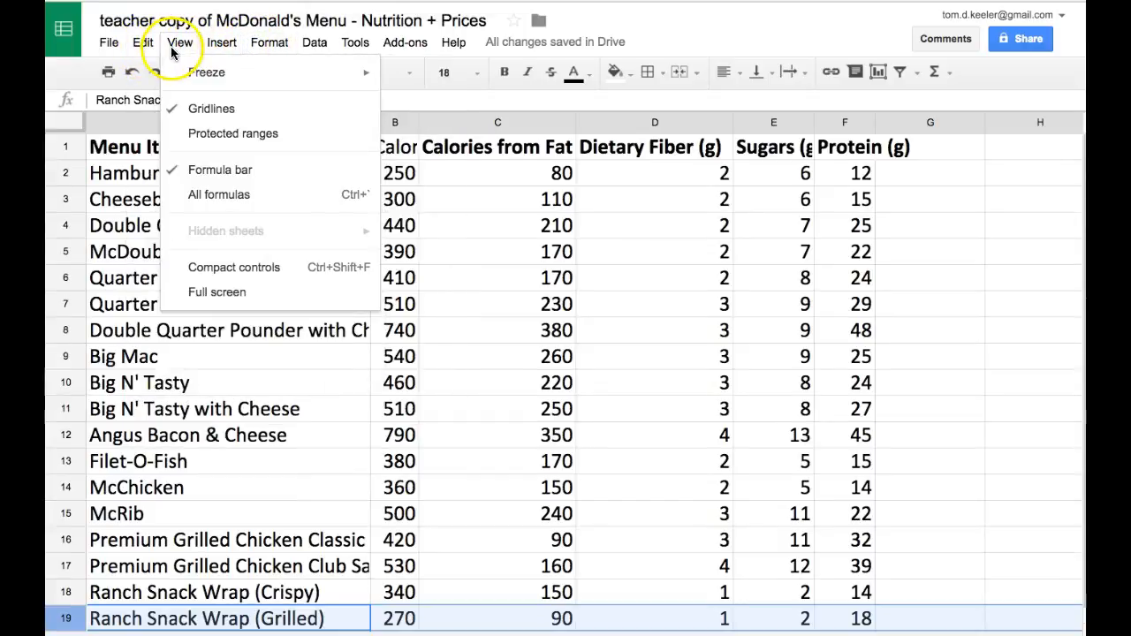
mouse_move(371, 76)
left_click(433, 105)
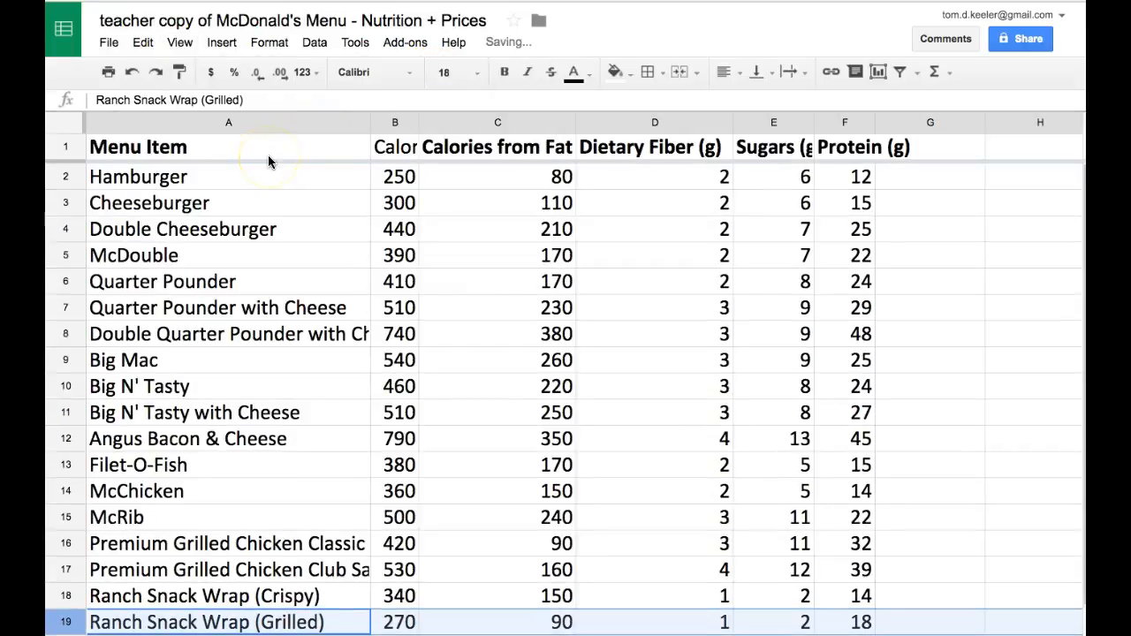
scroll(478, 255, "right", 3)
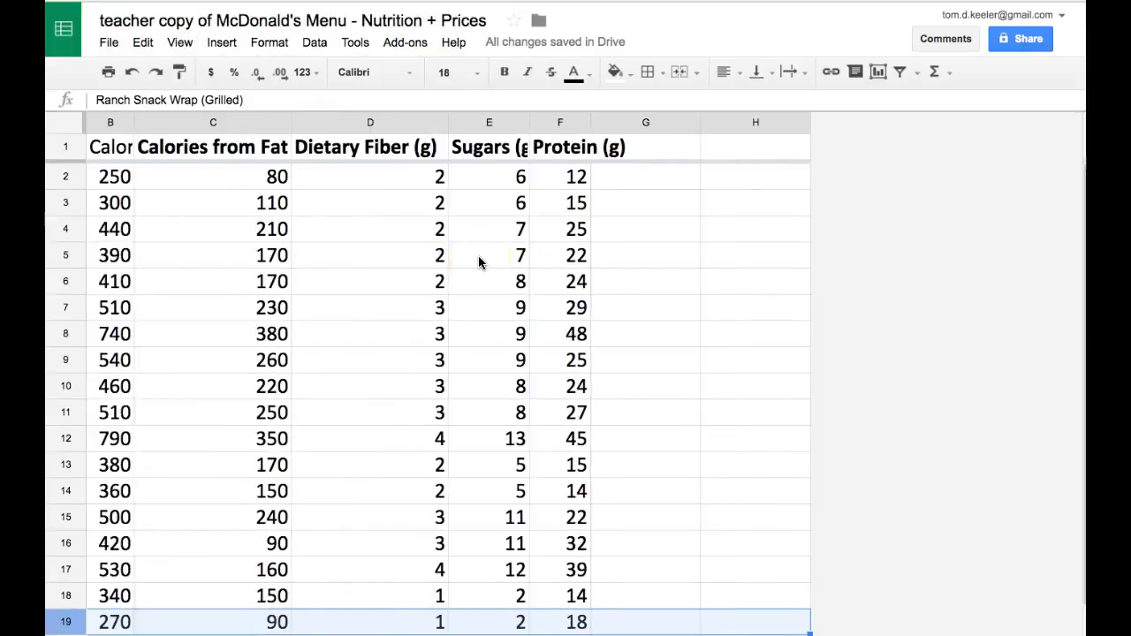
scroll(478, 256, "left", 3)
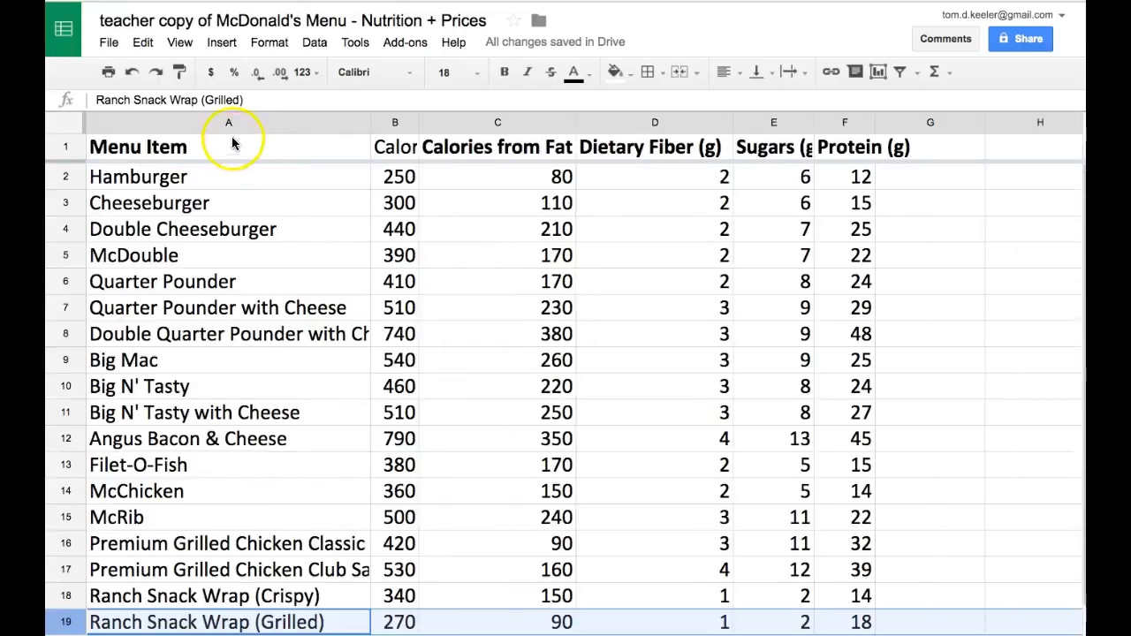
Step: Freeze the first column so the menu item names stay in place
left_click(267, 44)
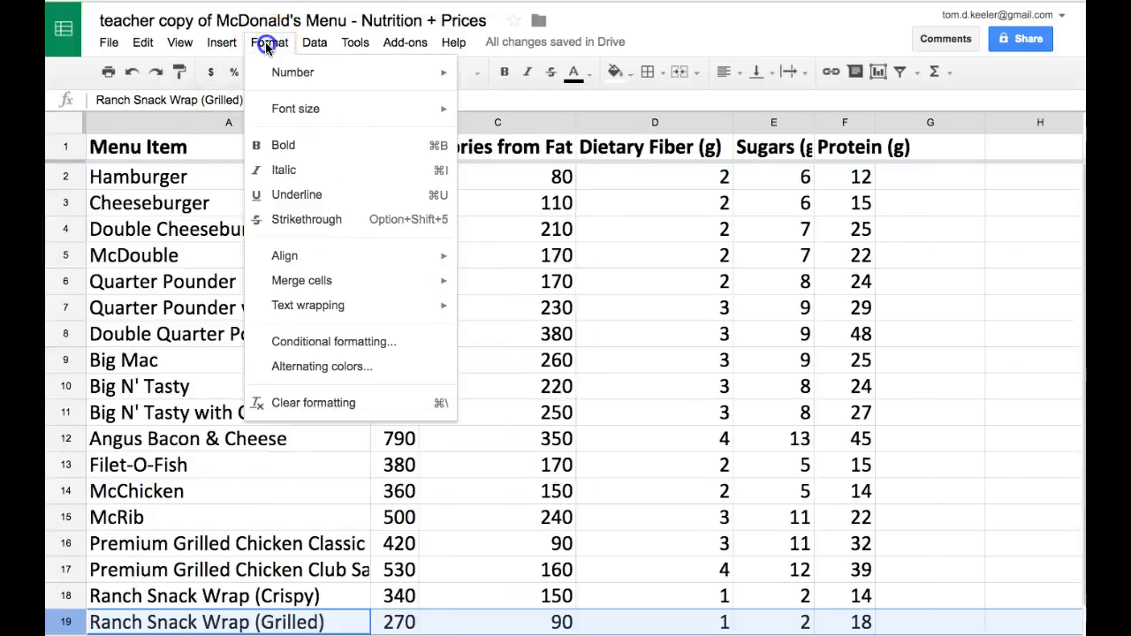
mouse_move(213, 53)
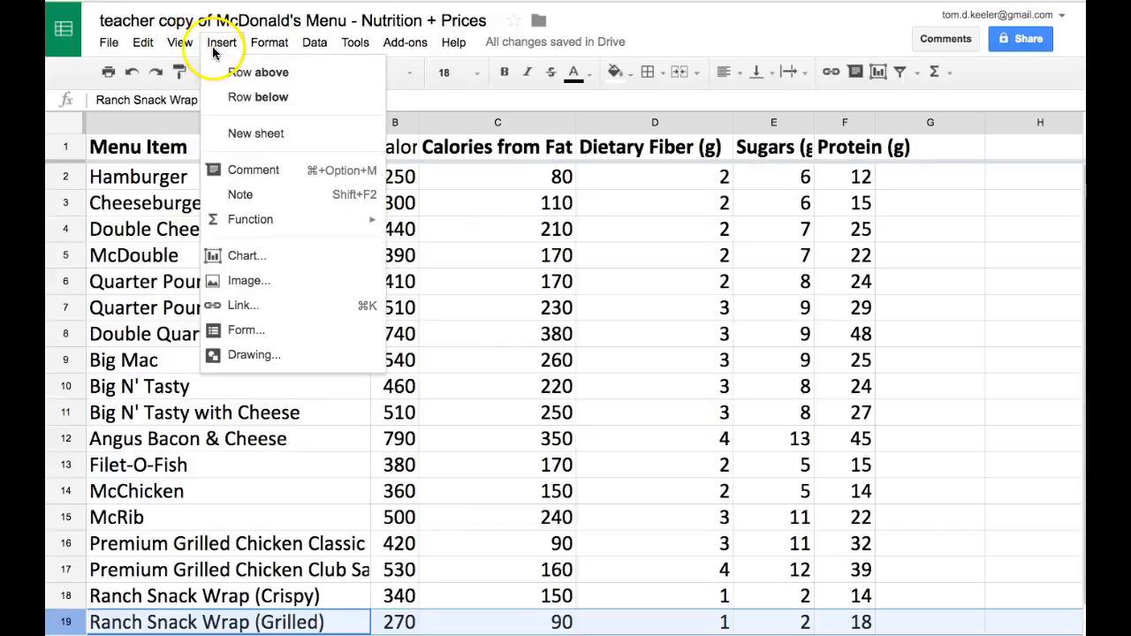
mouse_move(180, 41)
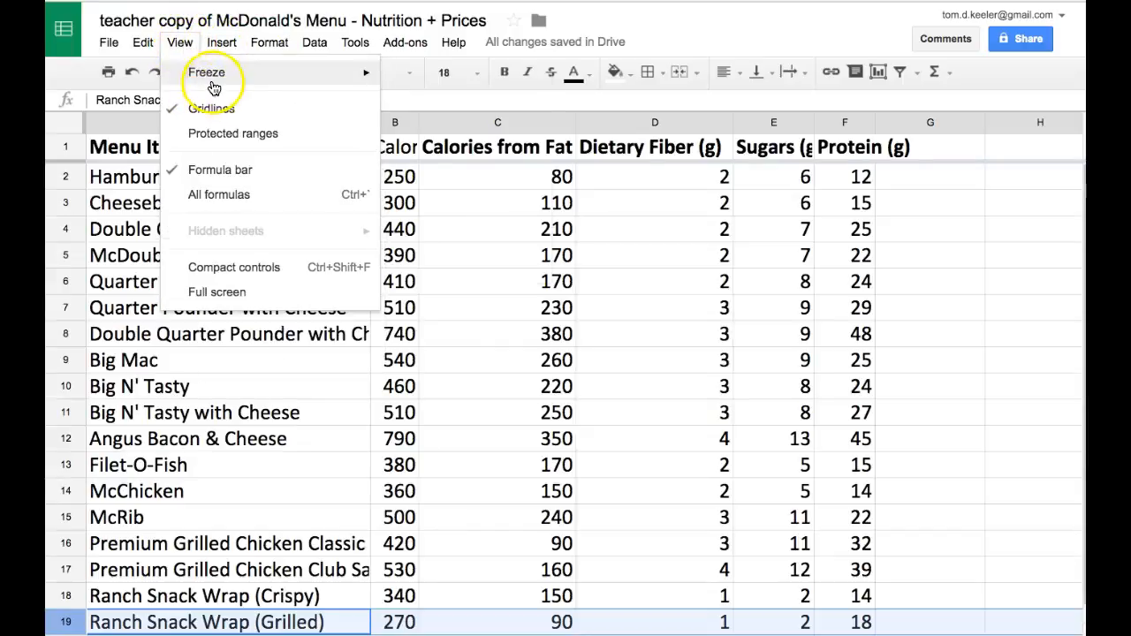
mouse_move(322, 72)
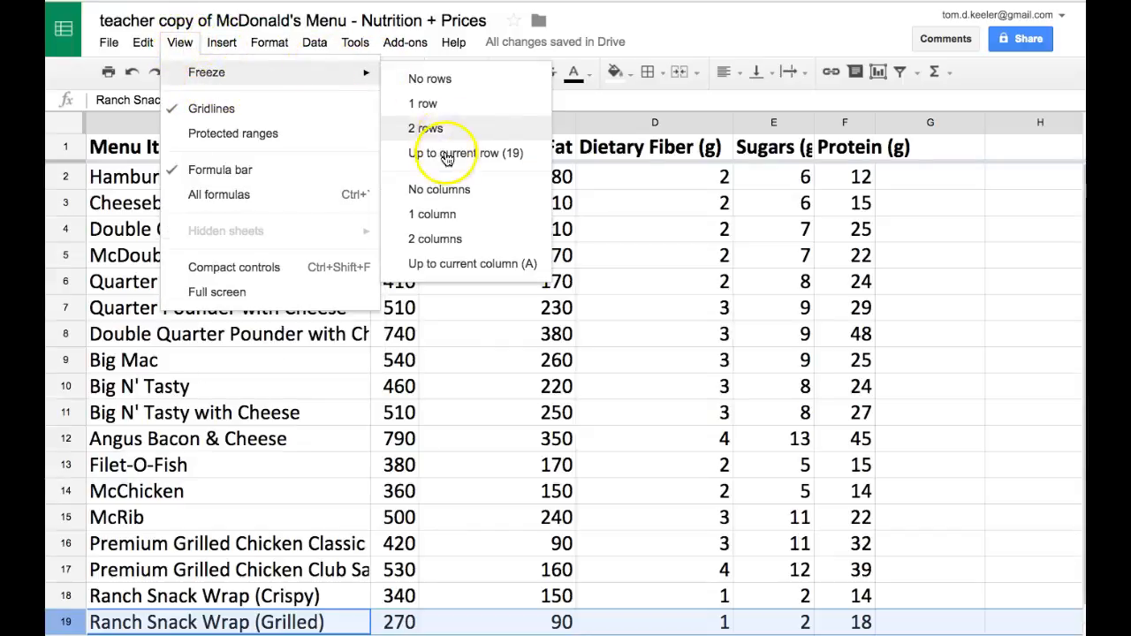
left_click(437, 218)
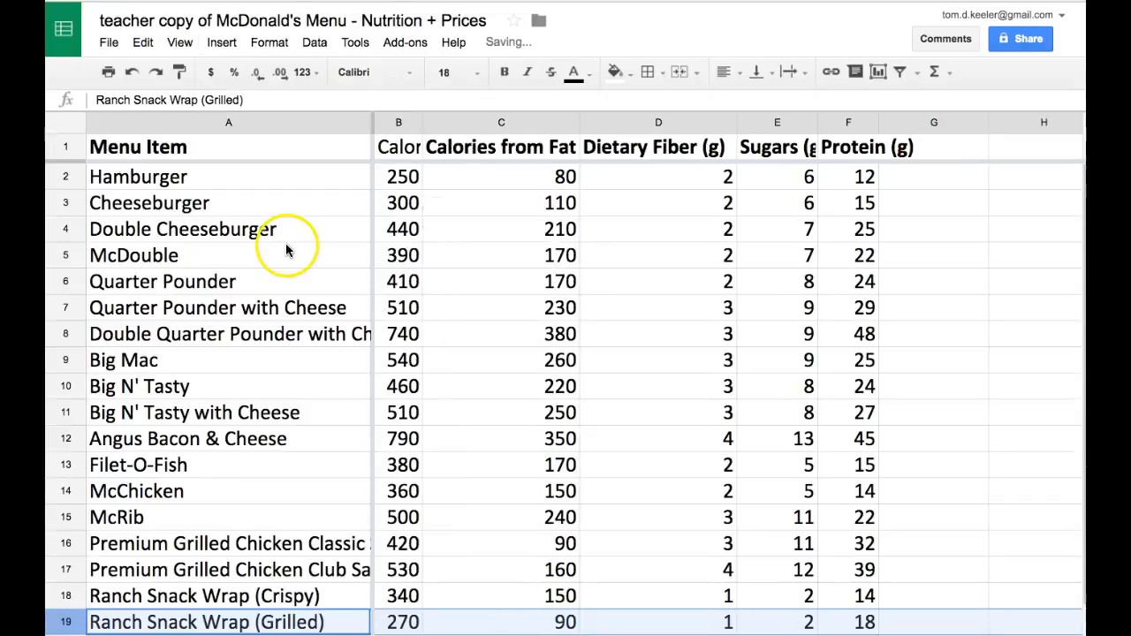
mouse_move(371, 127)
left_mouse_down()
mouse_move(89, 133)
mouse_move(67, 145)
mouse_move(85, 126)
mouse_move(379, 111)
left_mouse_up()
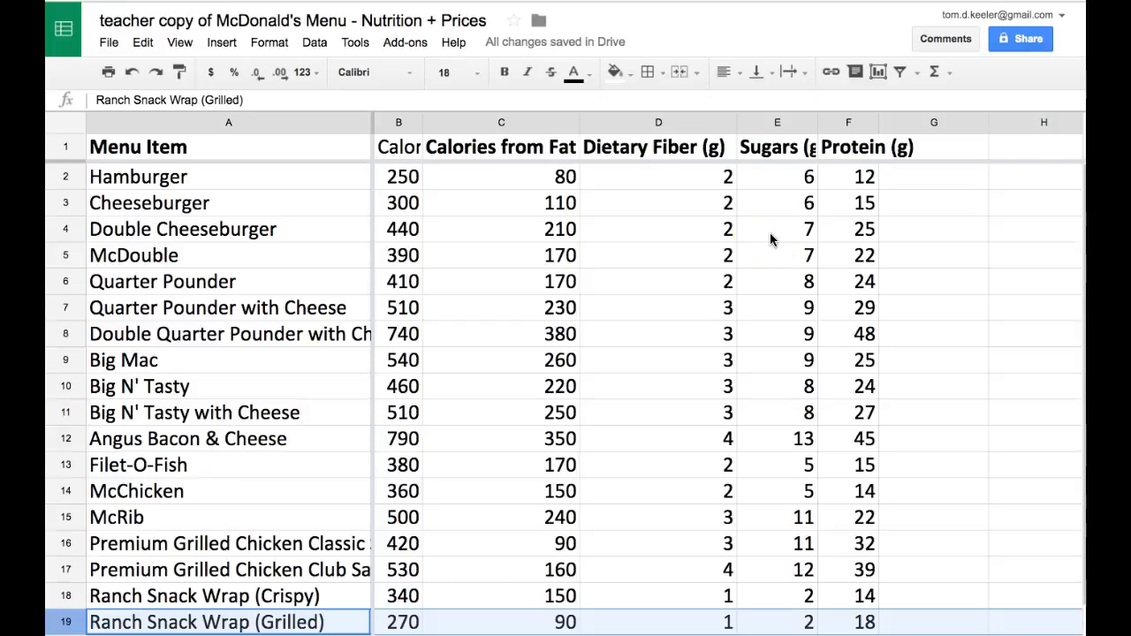
Step: Apply a color scale conditional format to the Calories column, B1:B19, with red as the maxpoint color
left_click(399, 121)
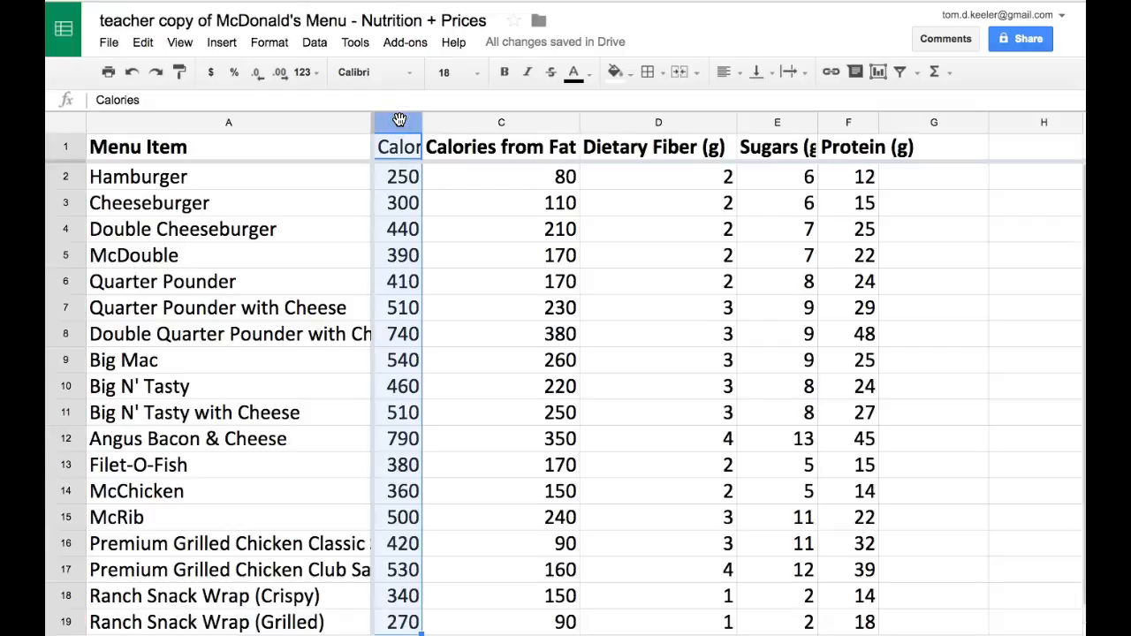
left_click(262, 44)
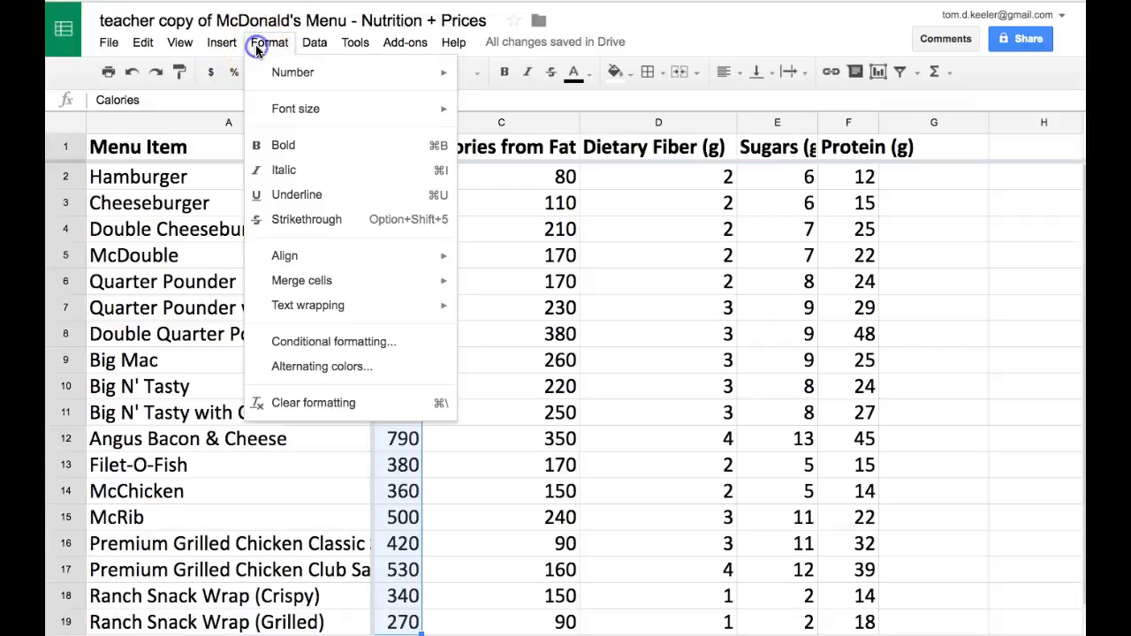
left_click(323, 345)
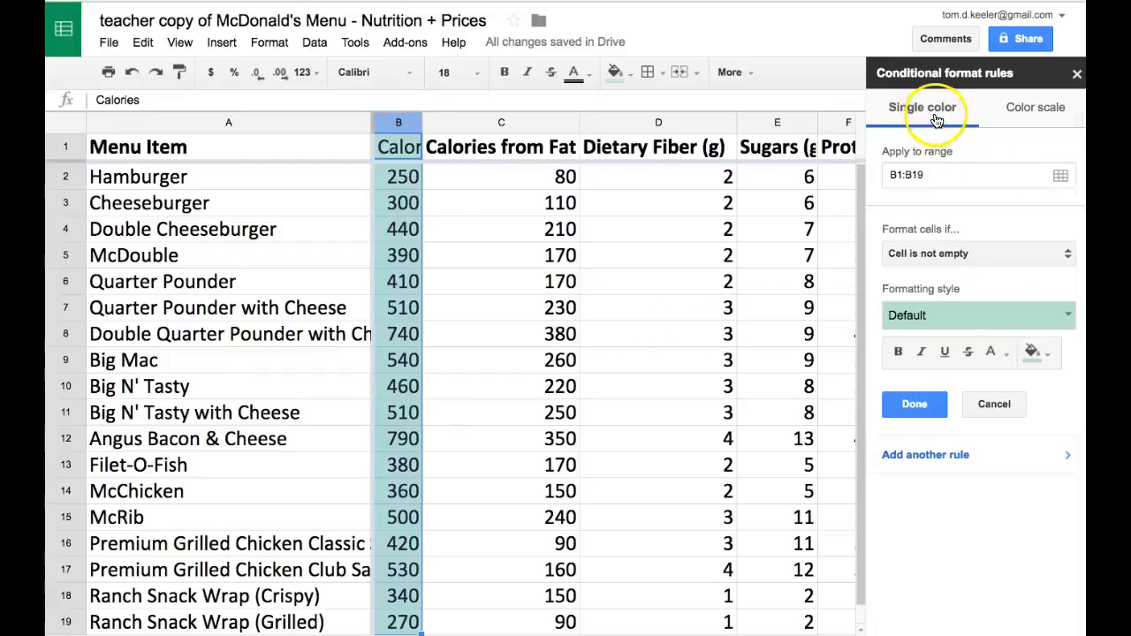
left_click(1038, 115)
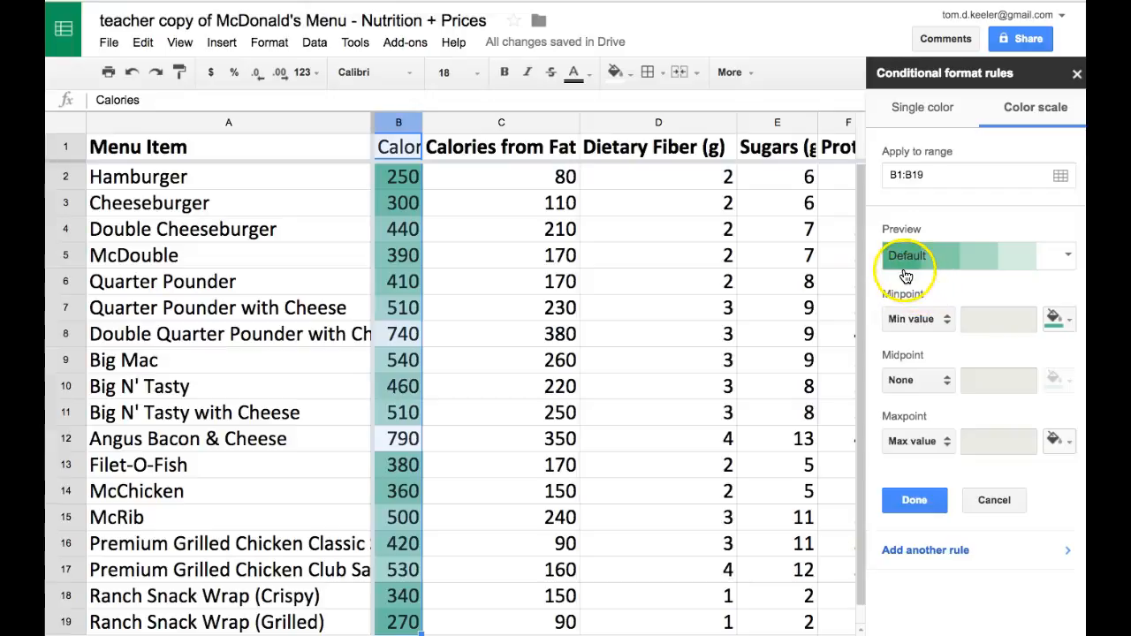
left_click(1065, 444)
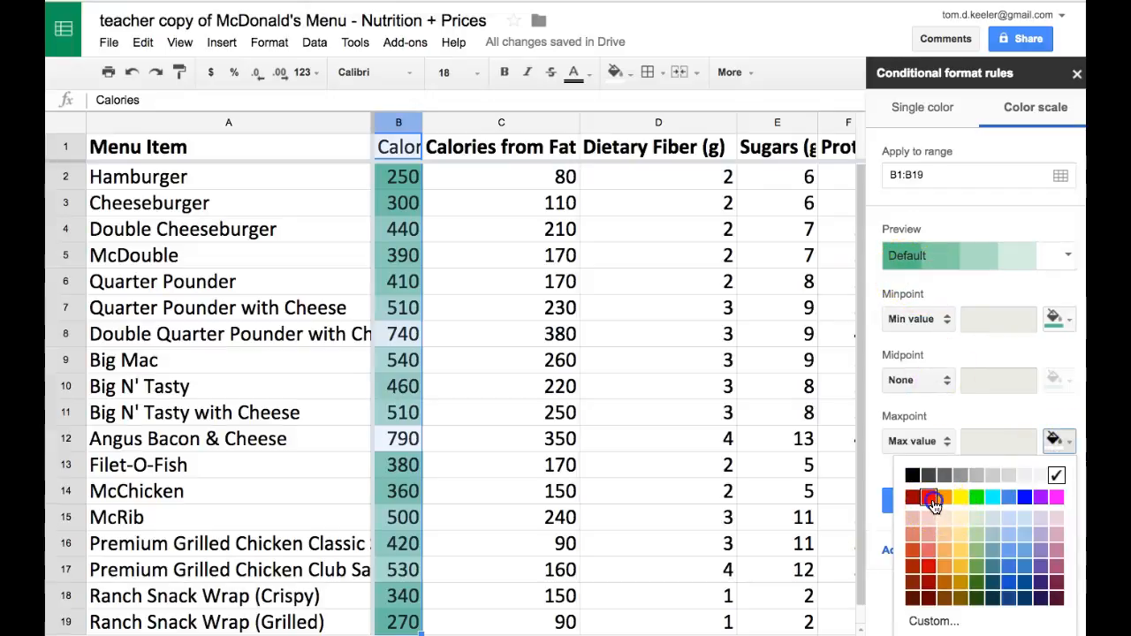
left_click(928, 497)
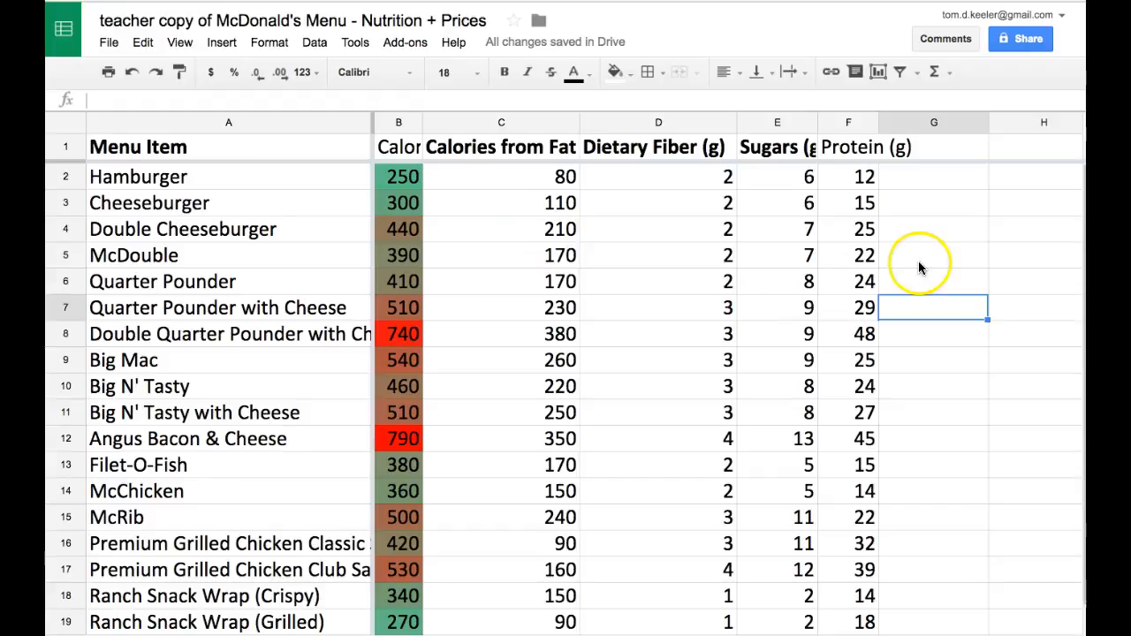
Step: Create a single-color conditional format rule on the Protein (g) column for cells greater than 20
left_click(848, 126)
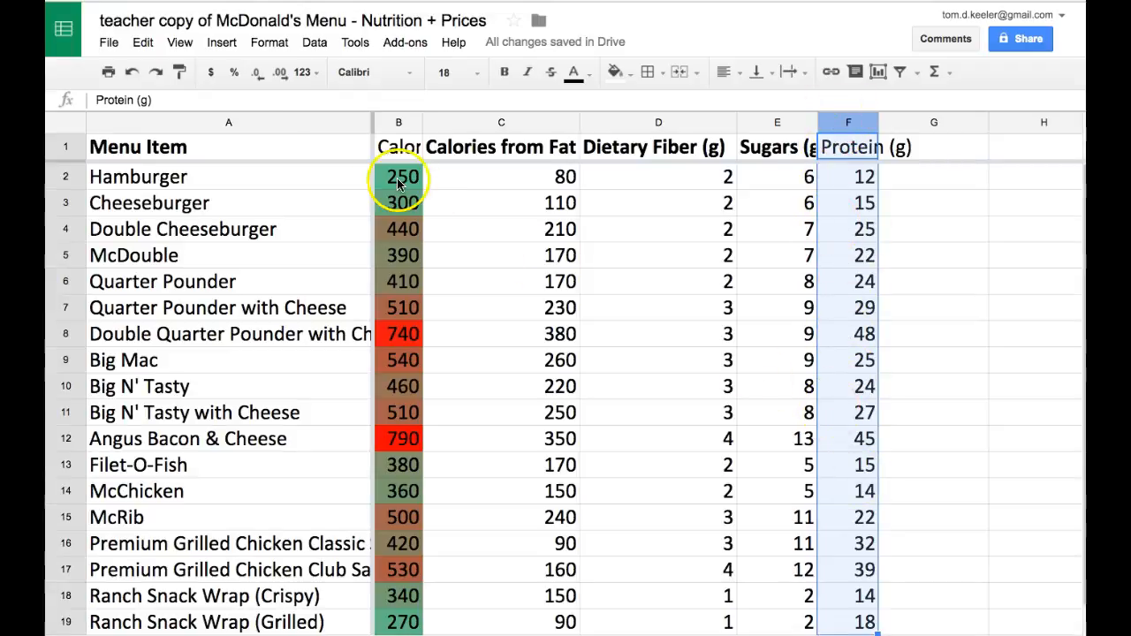
left_click(259, 45)
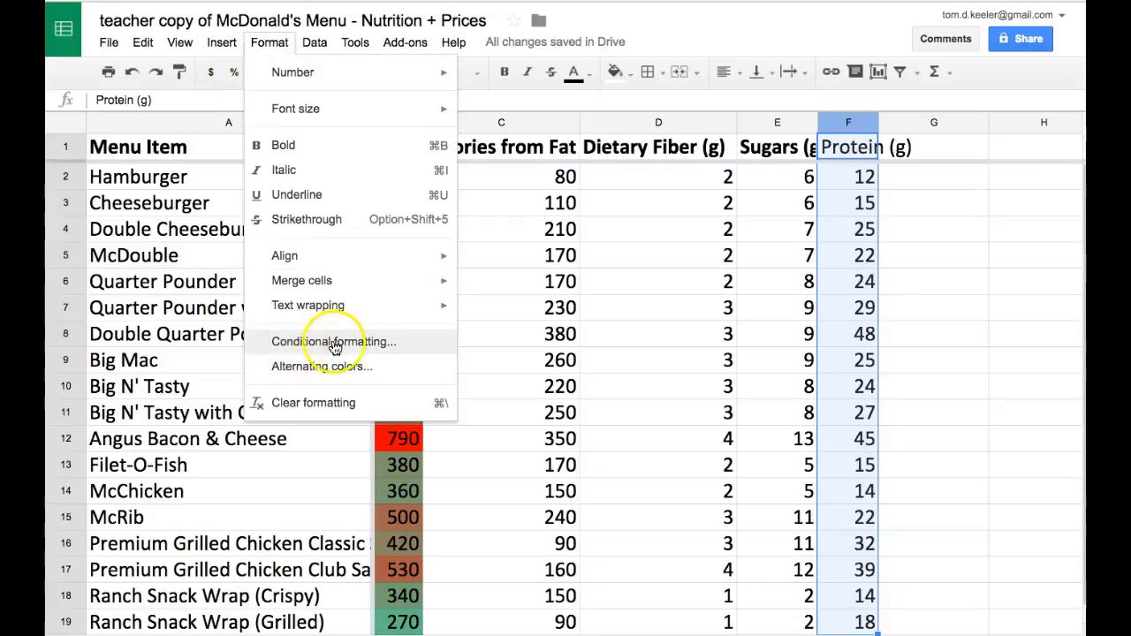
left_click(295, 342)
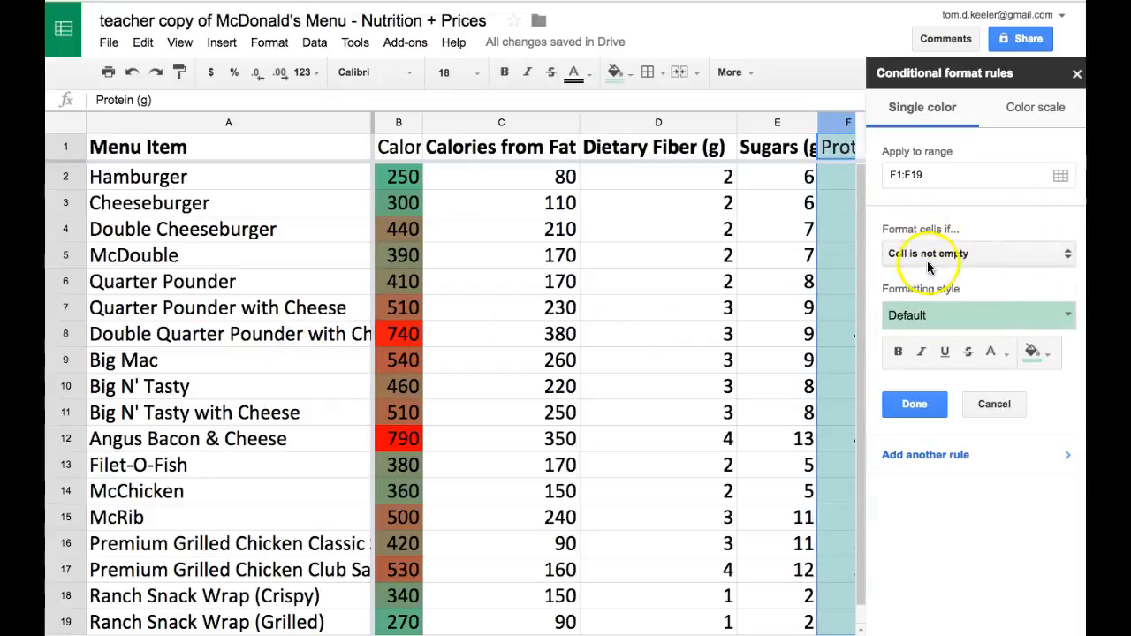
left_click(1064, 257)
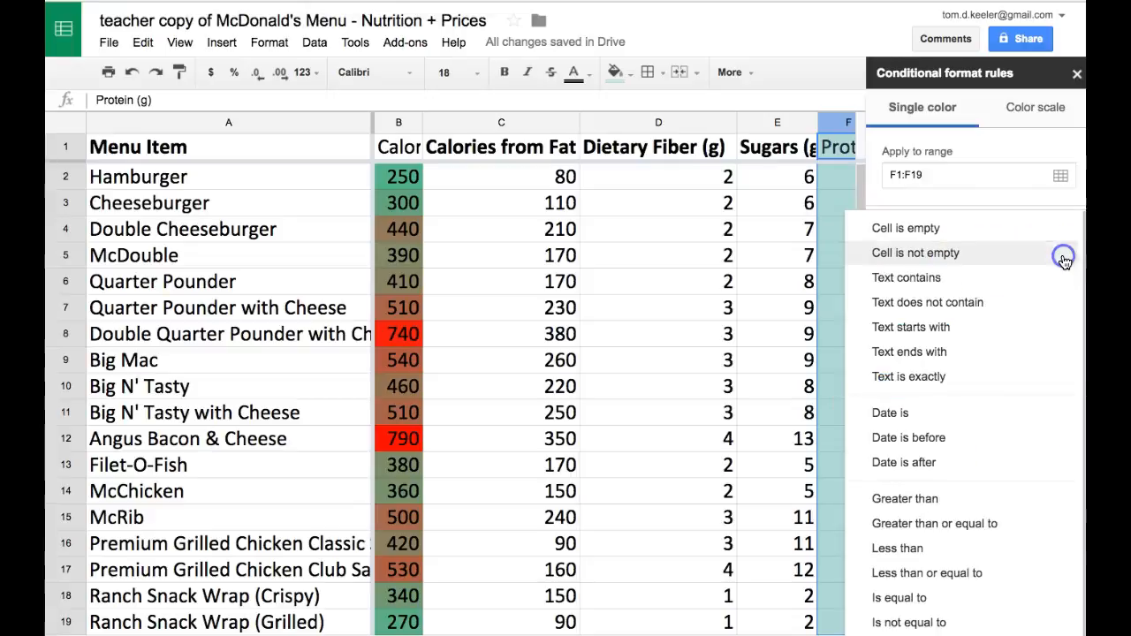
left_click(900, 511)
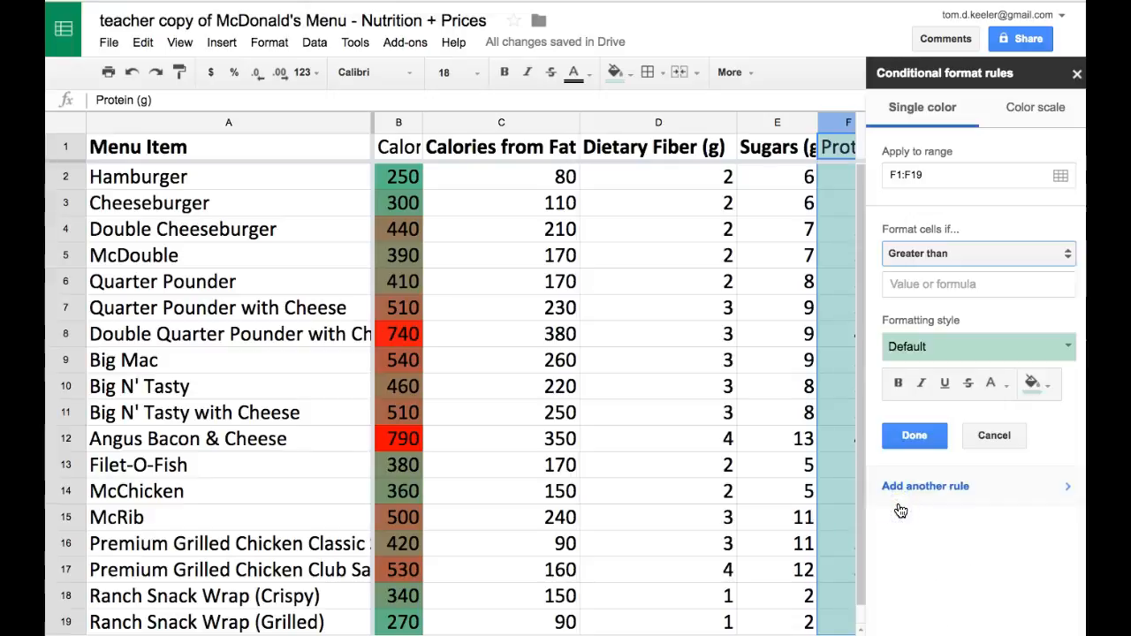
left_click(904, 290)
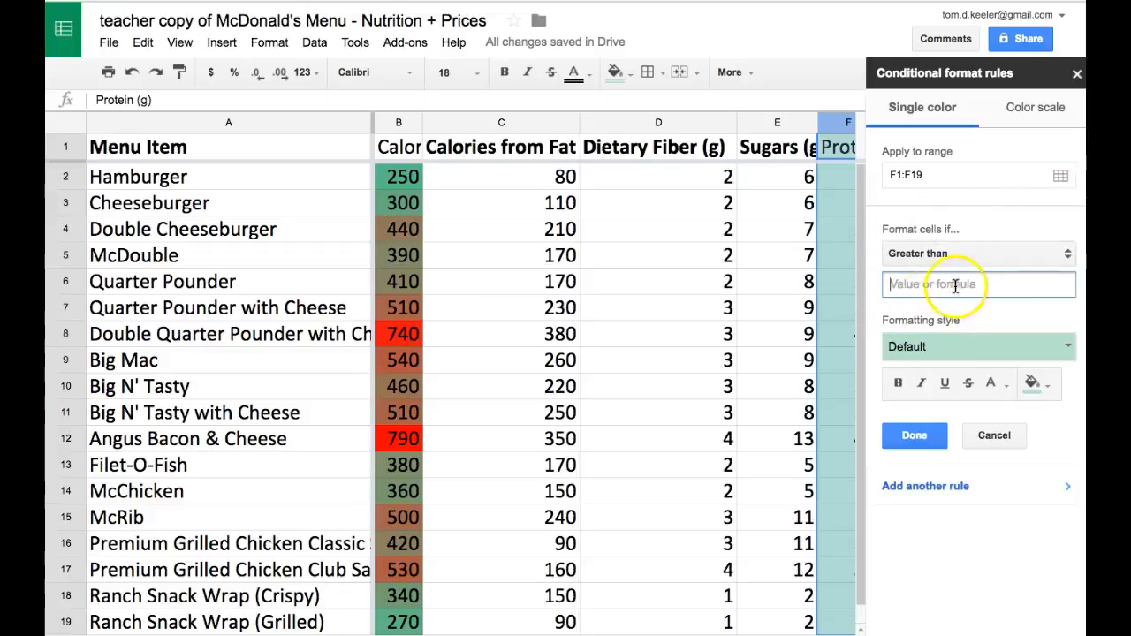
type("20")
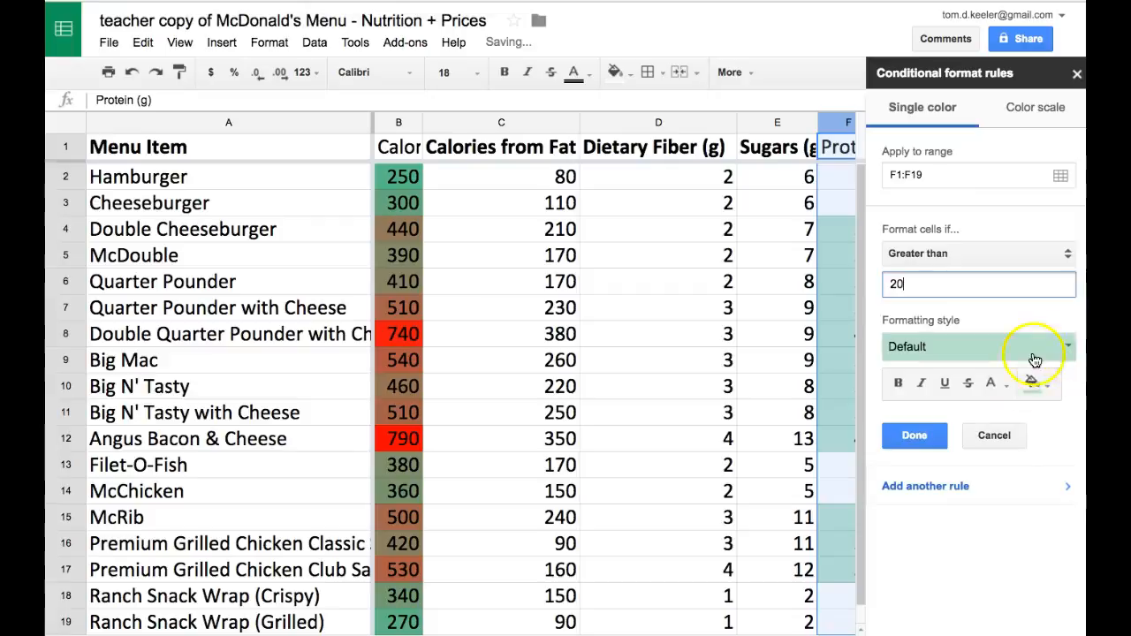
Step: Set the protein rule's fill color to bright green, save the rule and close the conditional formatting settings
left_click(1039, 383)
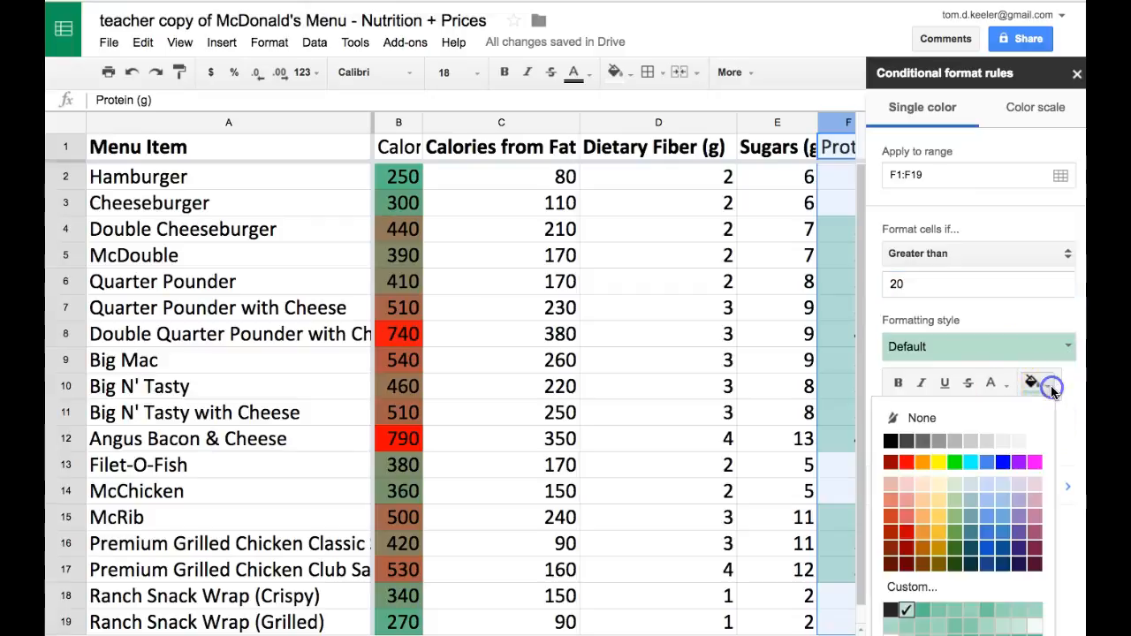
left_click(957, 467)
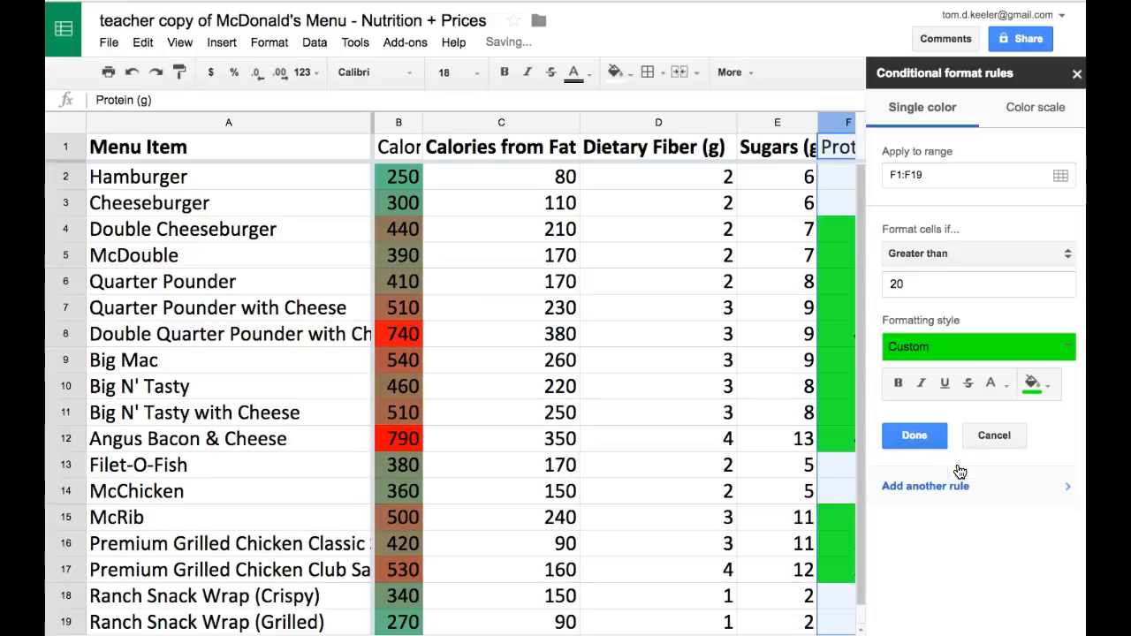
left_click(915, 435)
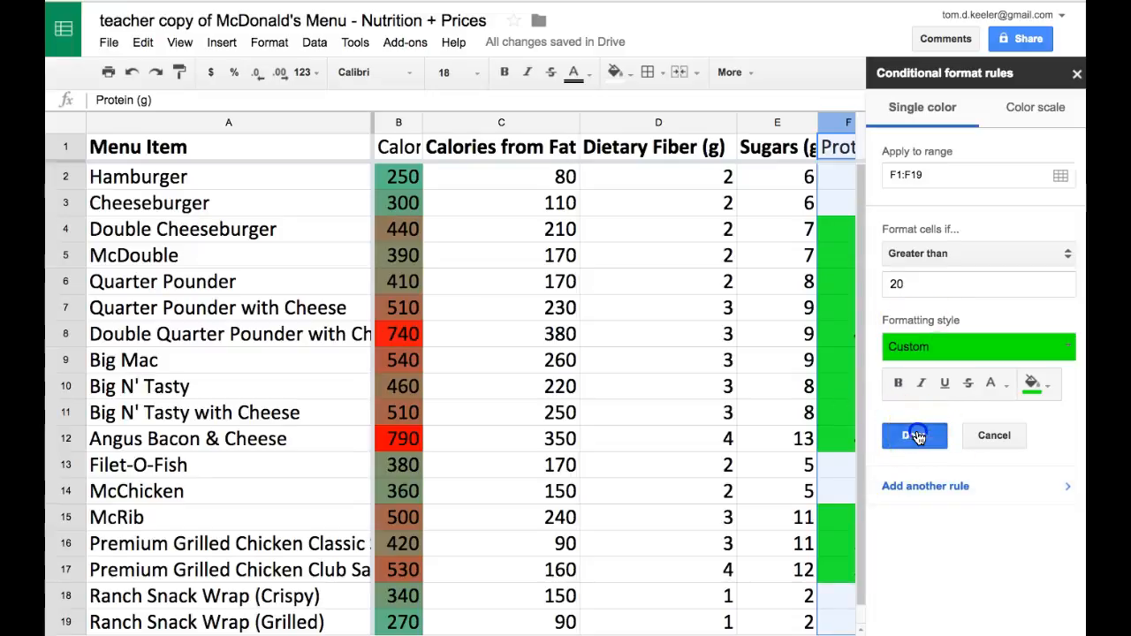
left_click(1076, 74)
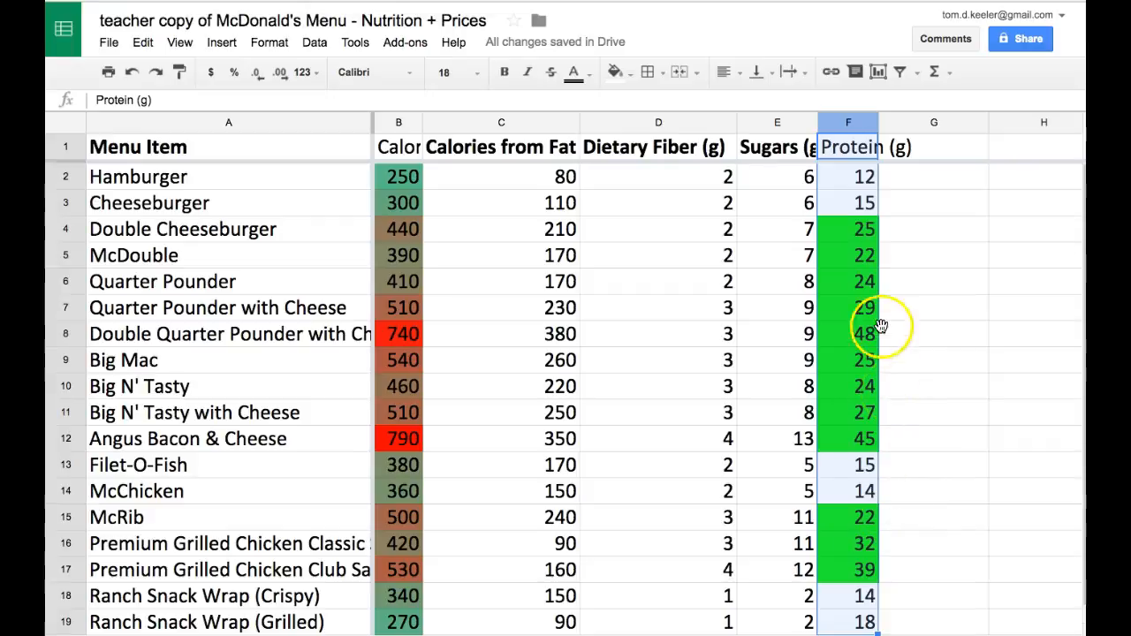
Step: Create a single-color conditional format rule on the Sugars (g) column, E1:E19, for cells less than 10
left_click(762, 123)
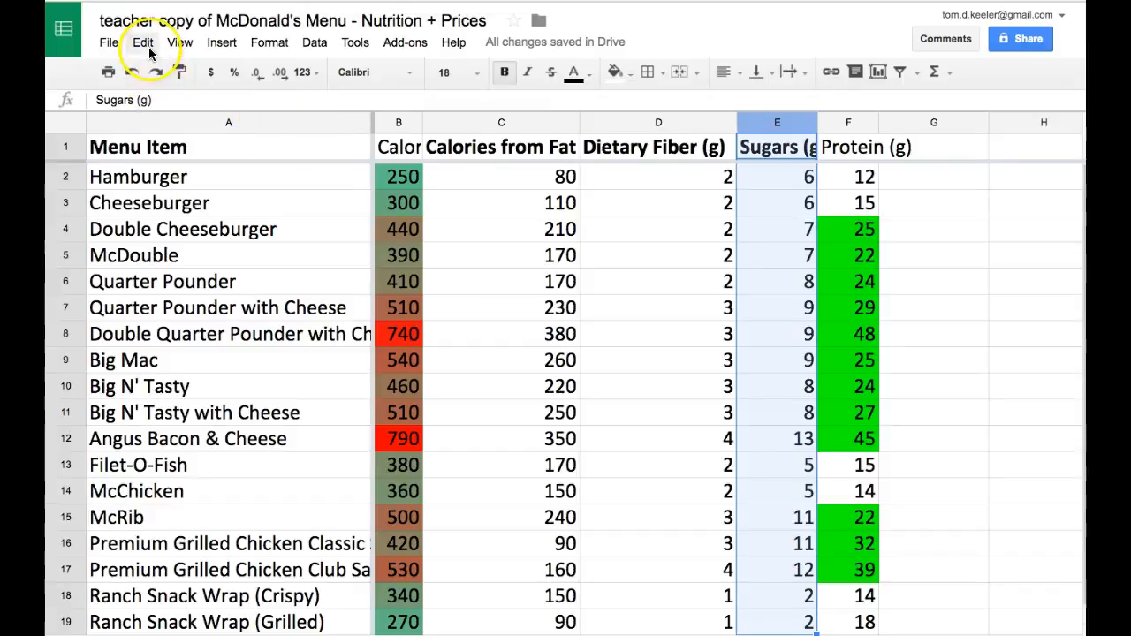
left_click(220, 44)
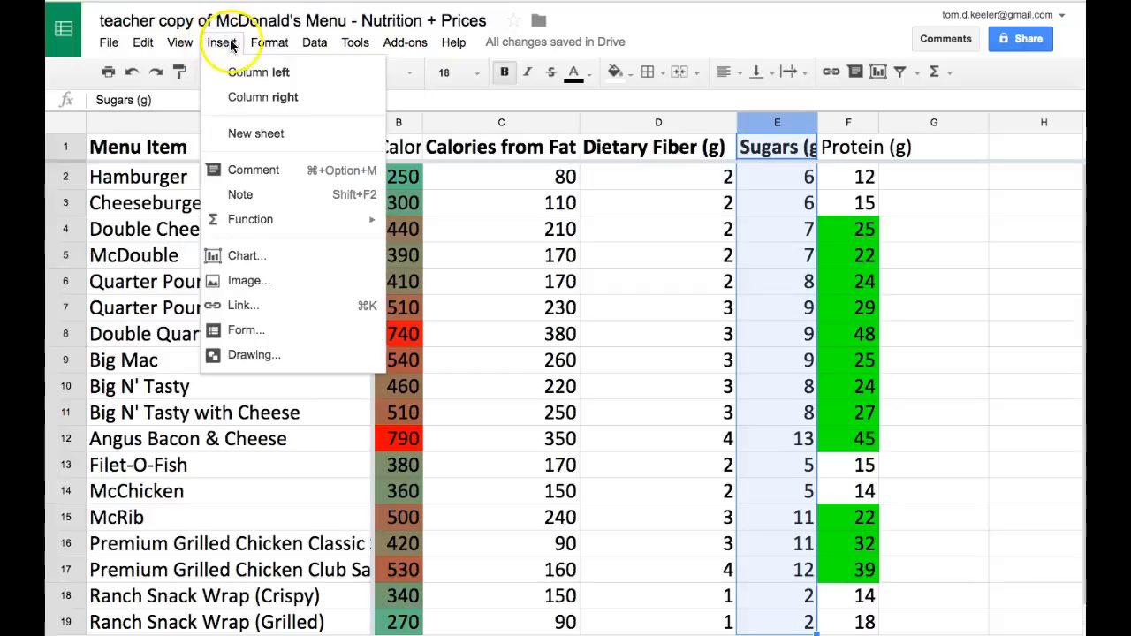
mouse_move(270, 42)
left_click(307, 348)
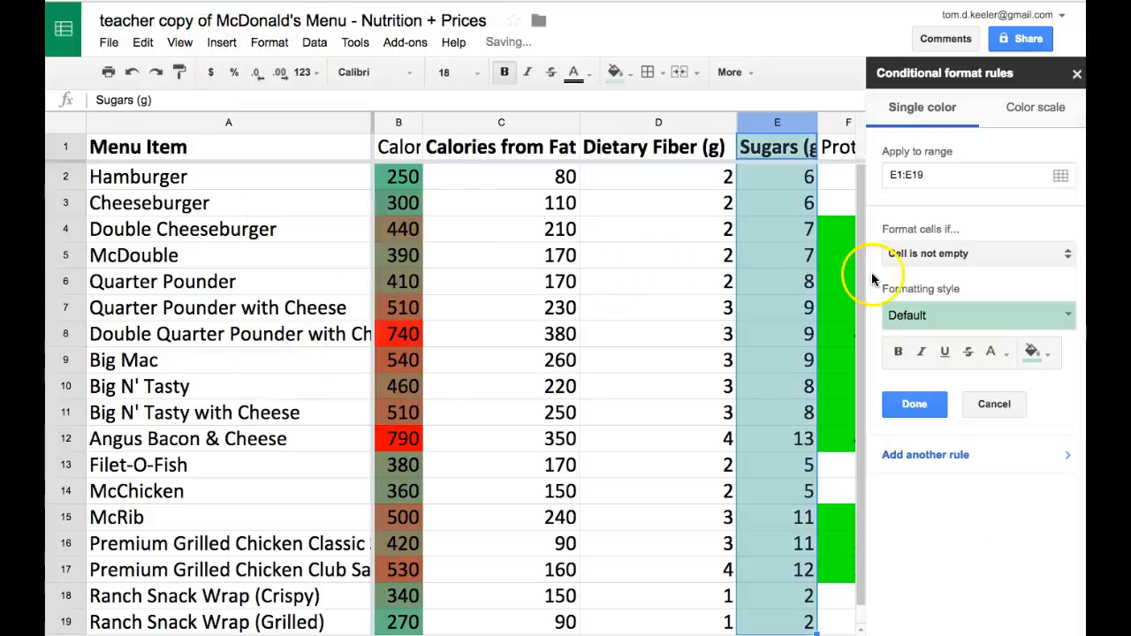
left_click(1063, 252)
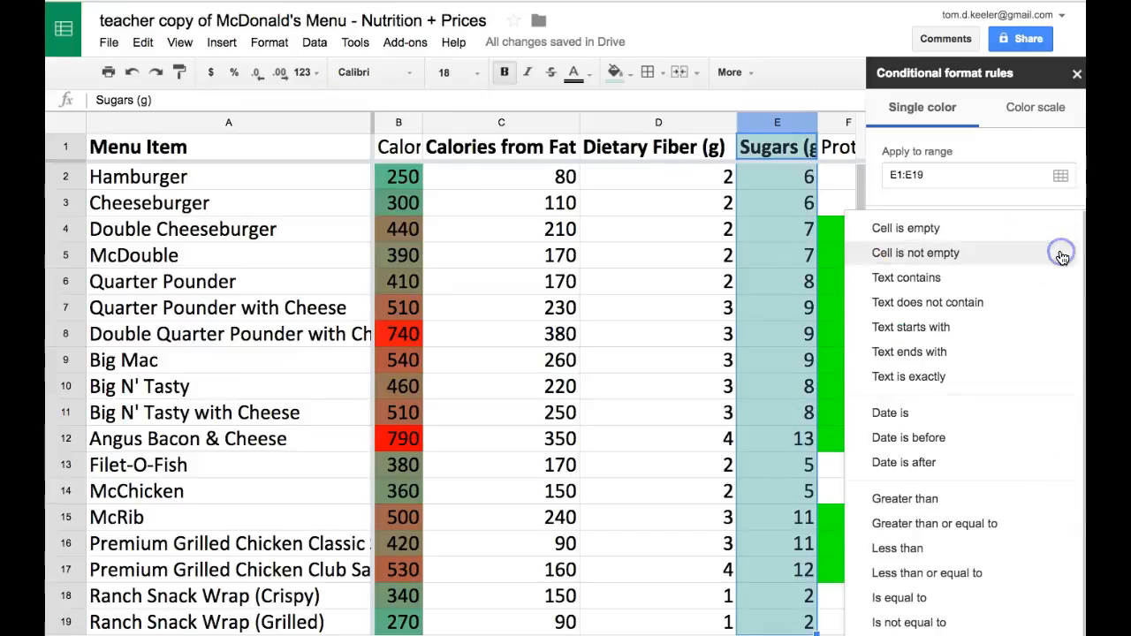
left_click(940, 556)
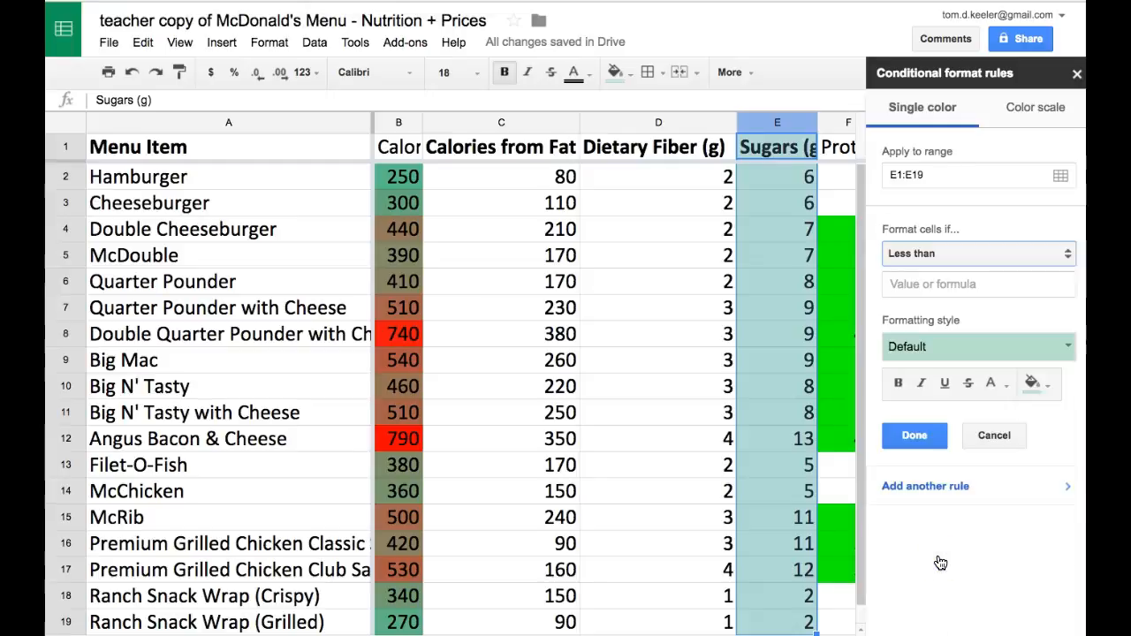
left_click(956, 283)
type("10")
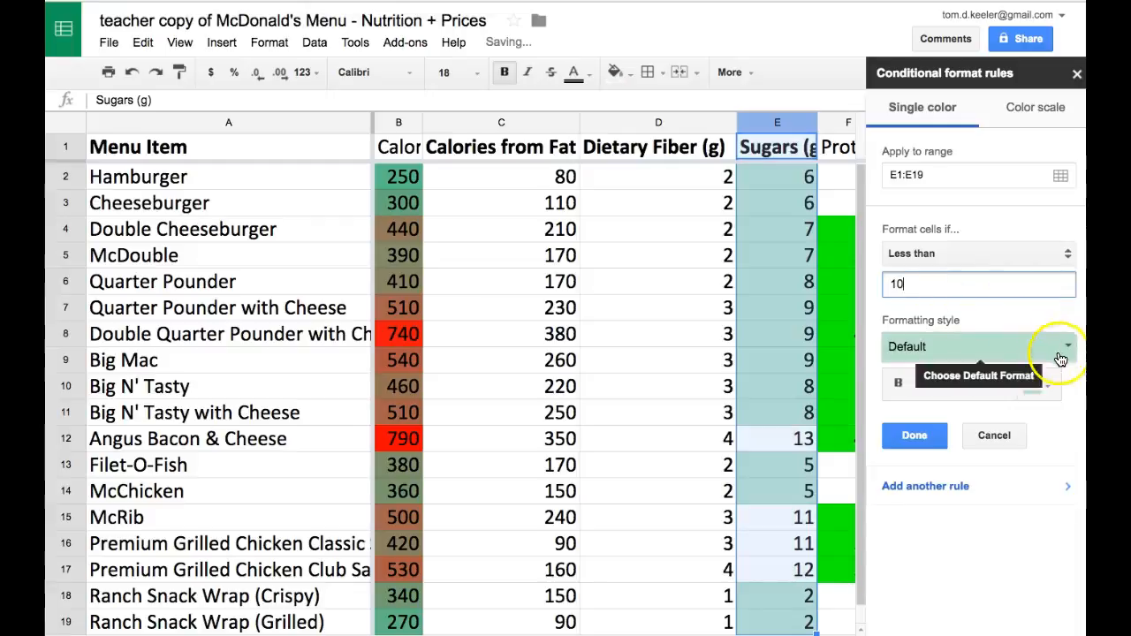
Step: Set the sugars rule's fill color to bright green, save the rule and close the conditional formatting settings
left_click(1050, 386)
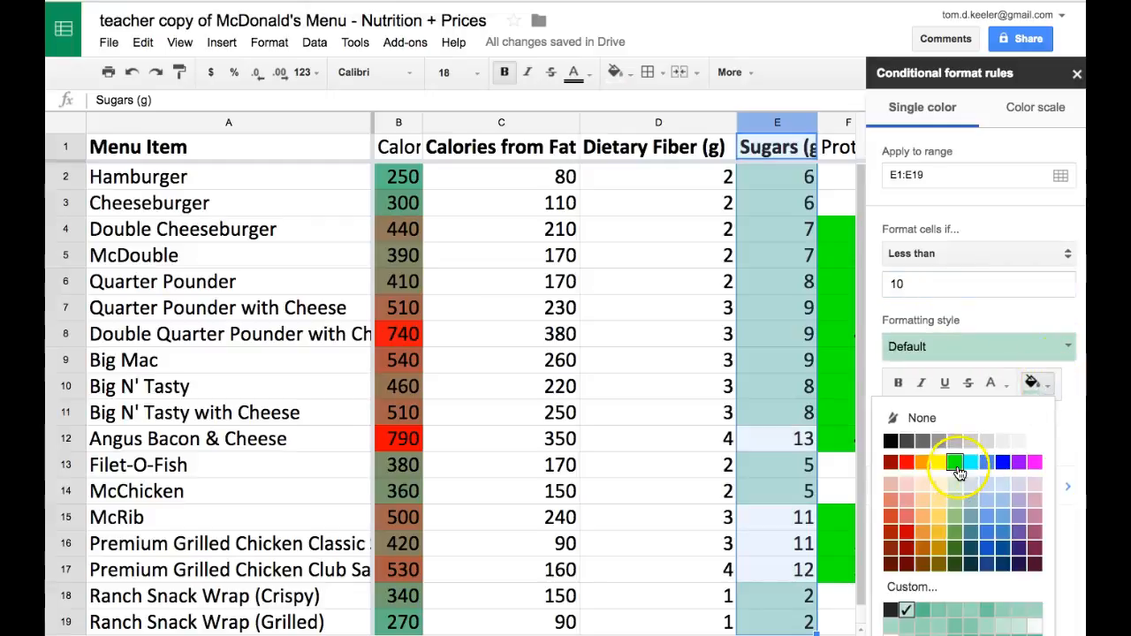
left_click(954, 462)
left_click(914, 434)
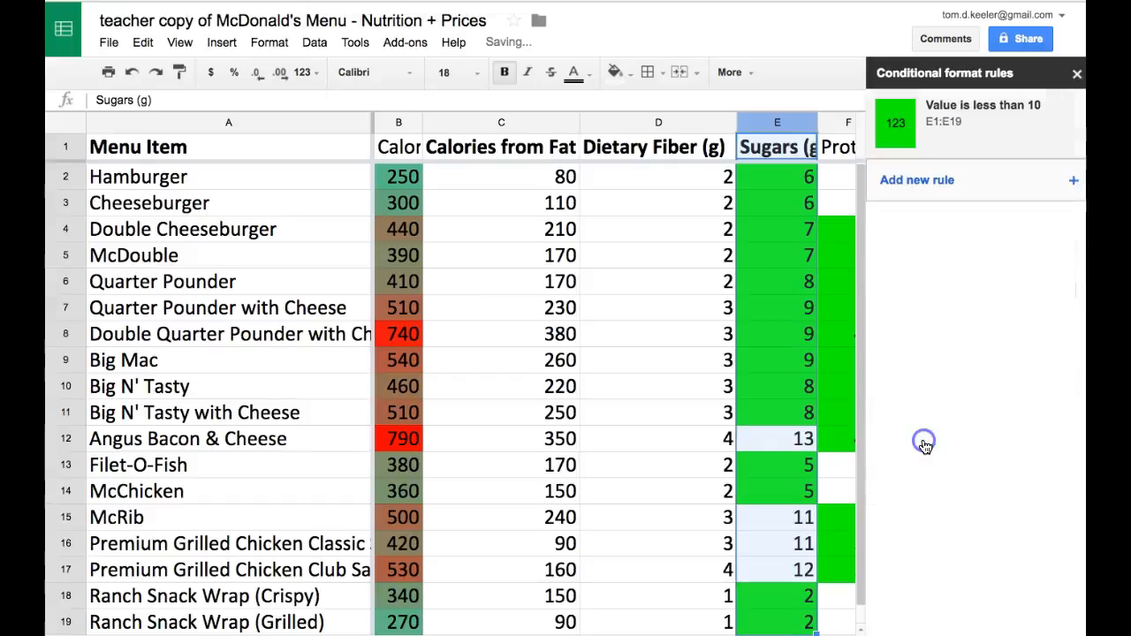
left_click(1076, 74)
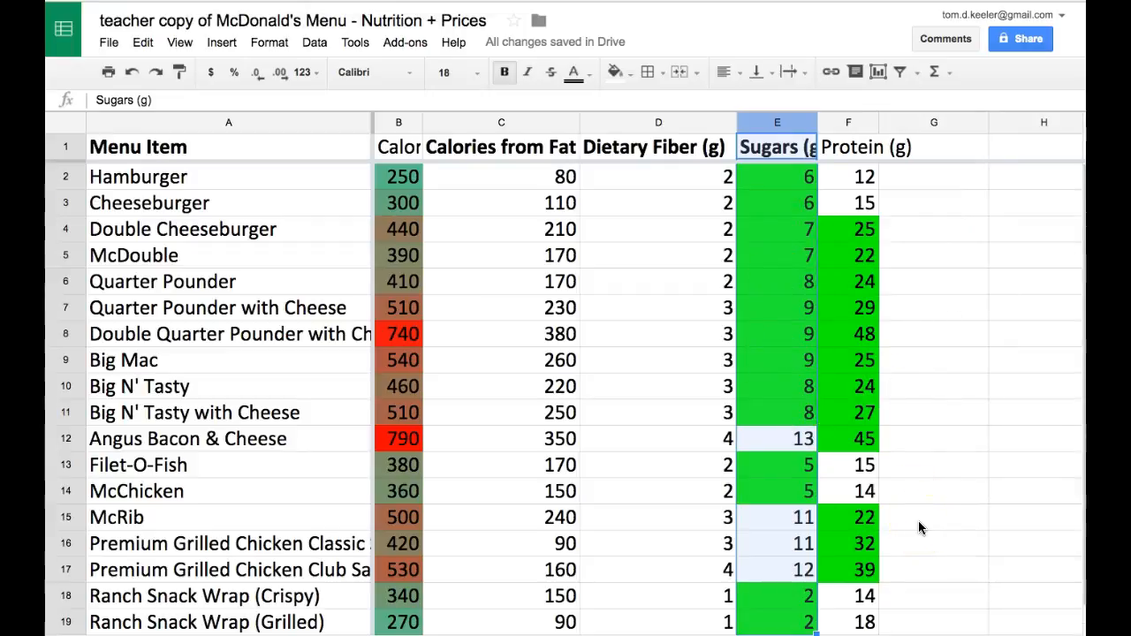
scroll(917, 528, "down", 1)
scroll(918, 528, "right", 1)
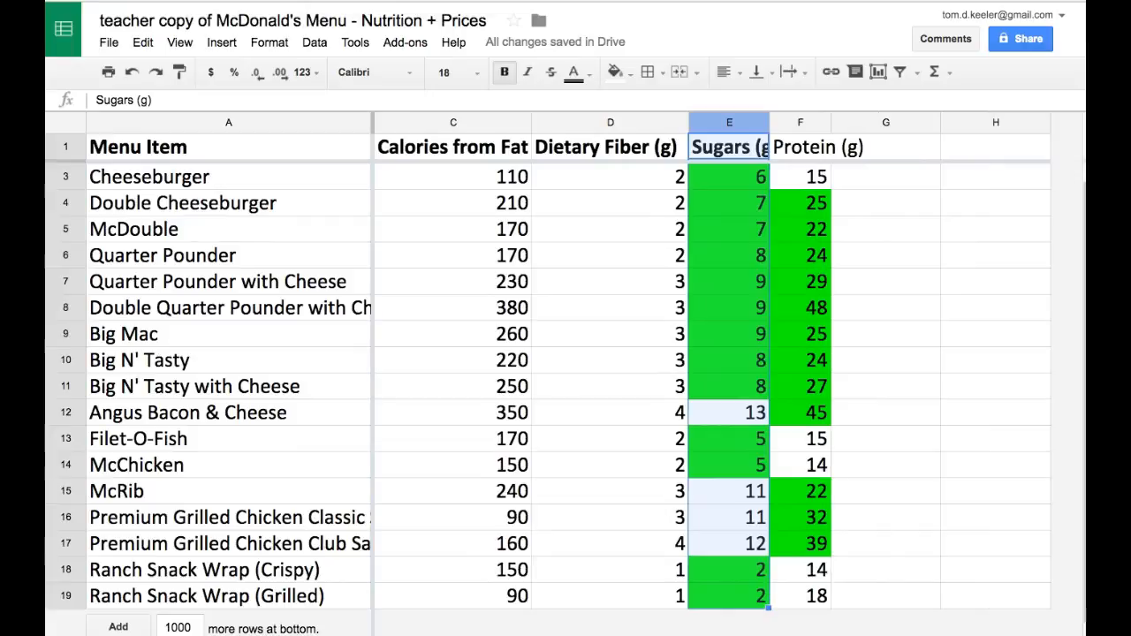
scroll(731, 477, "left", 1)
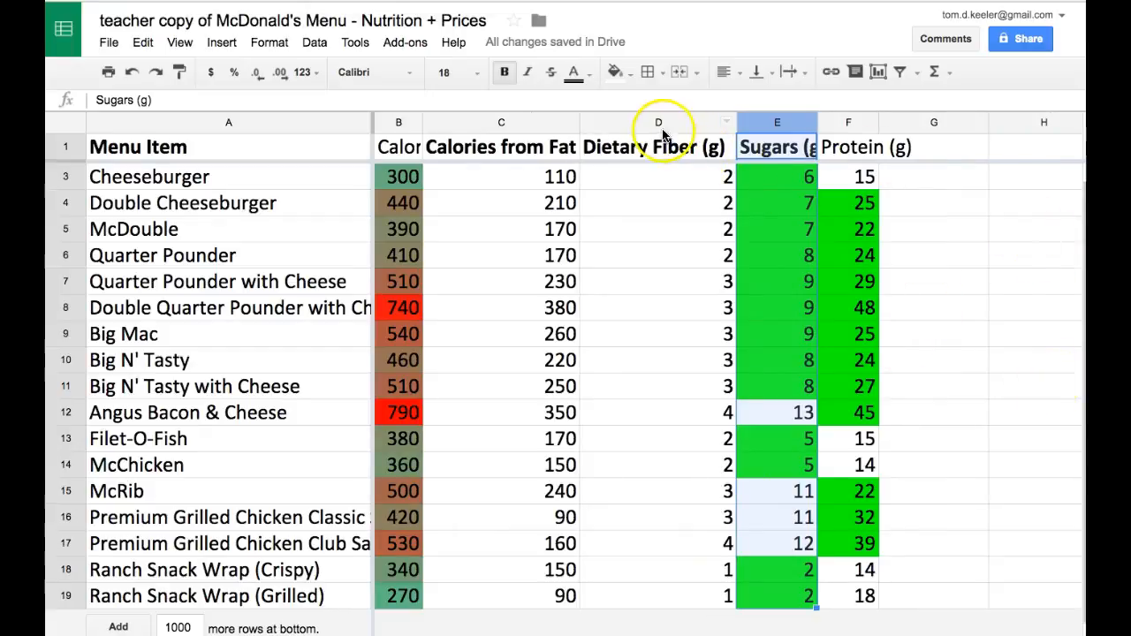
left_click(633, 121)
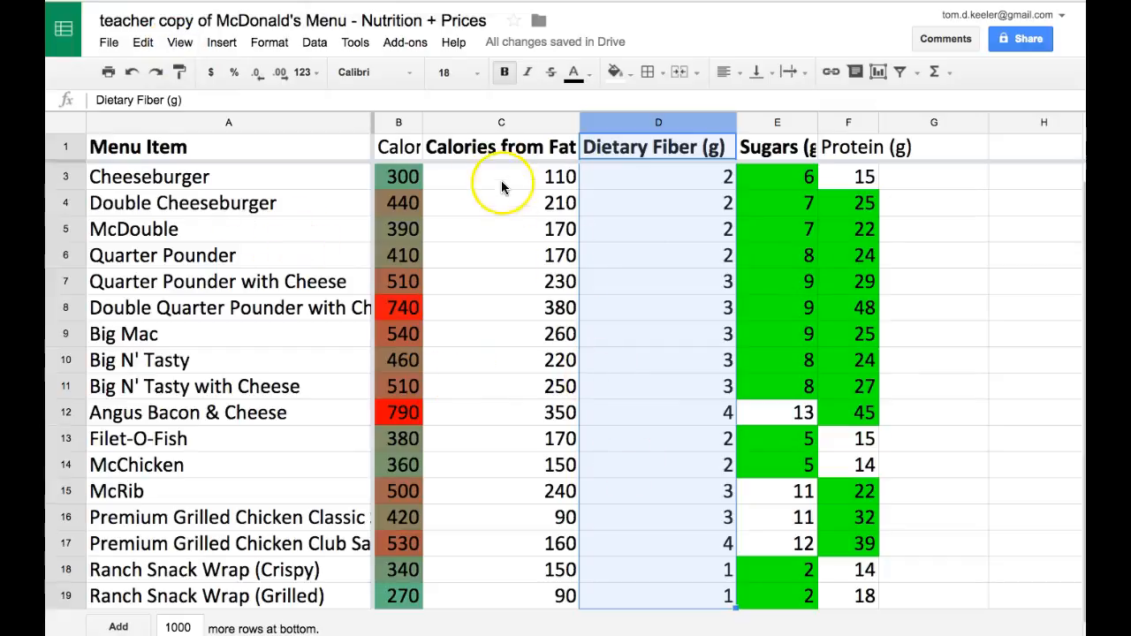
Step: Create a single-color conditional format rule on the Calories from Fat column, C1:C19, for cells greater than or equal to 300
left_click(473, 126)
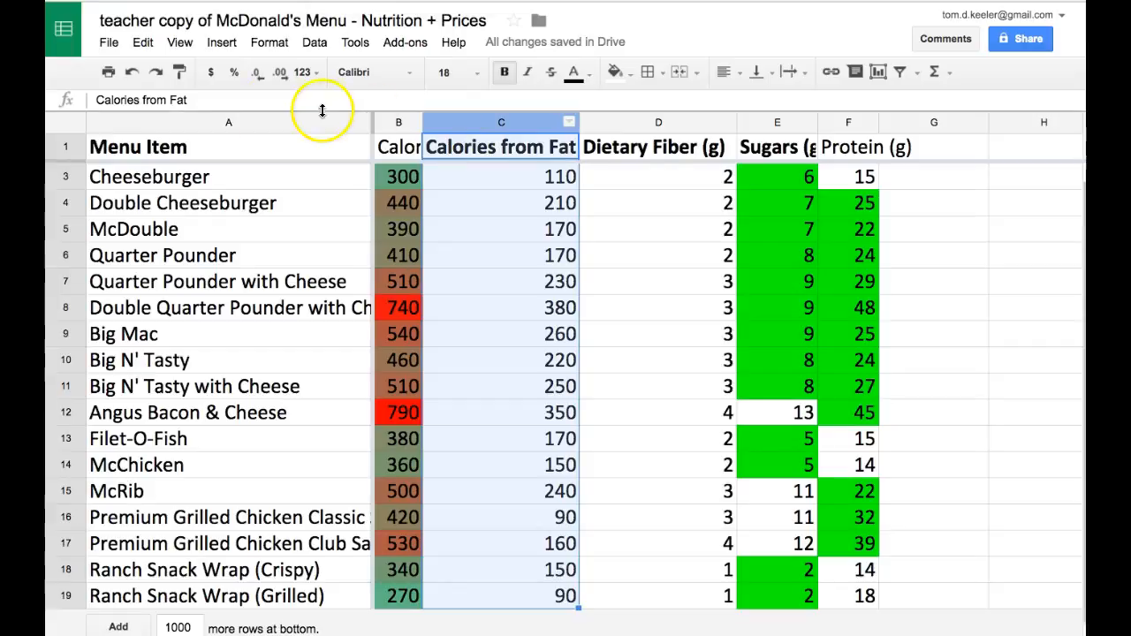
left_click(260, 44)
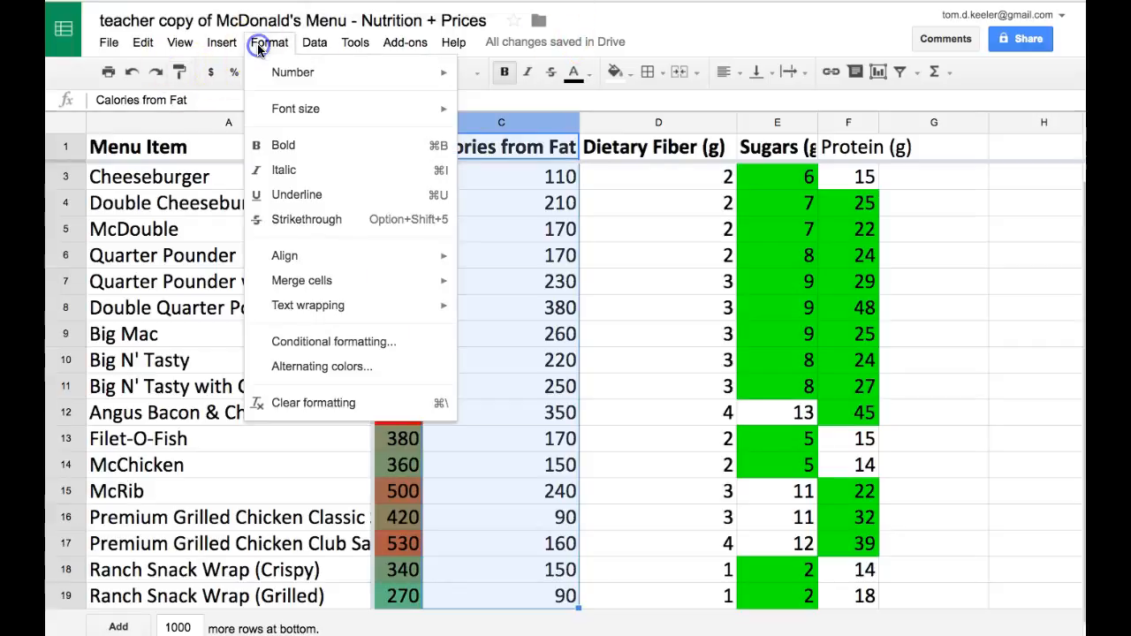
left_click(301, 344)
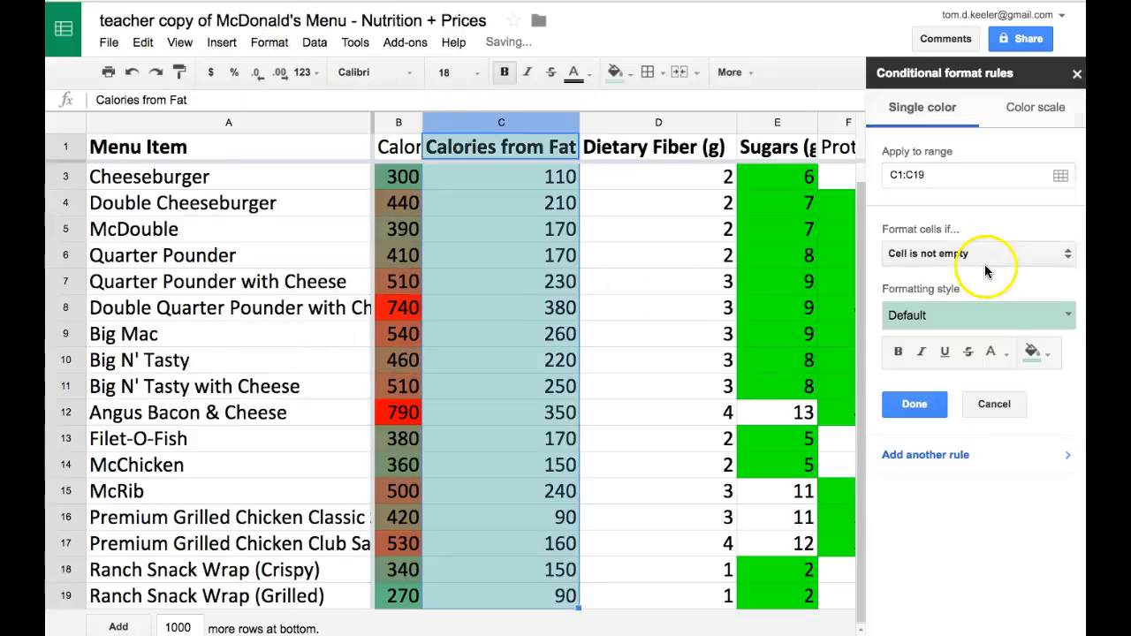
left_click(1067, 254)
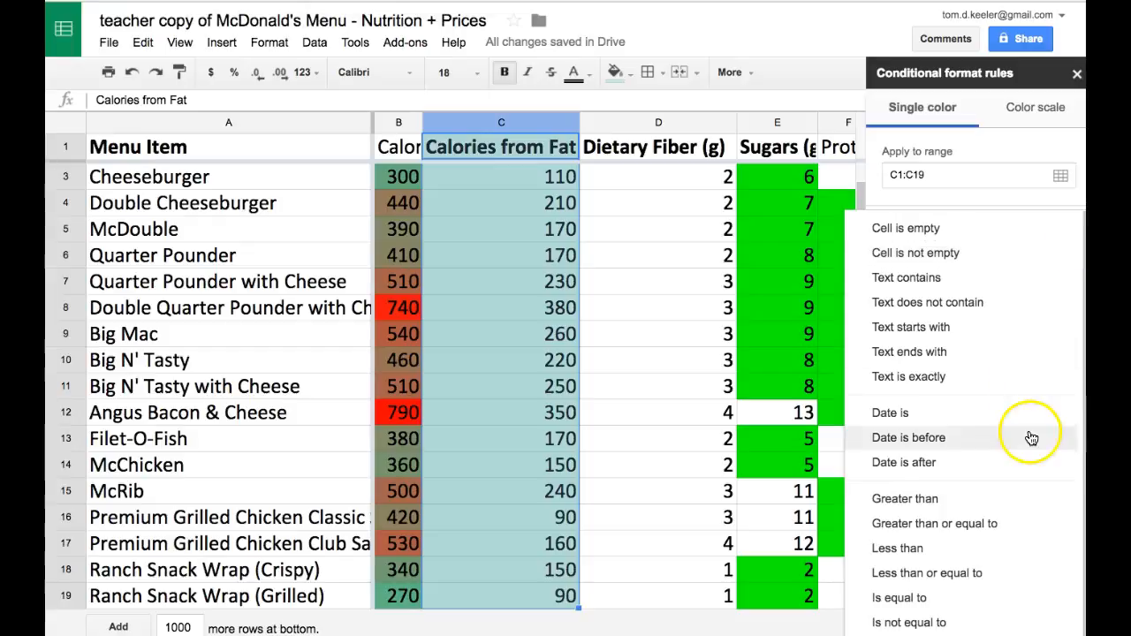
left_click(935, 526)
left_click(916, 280)
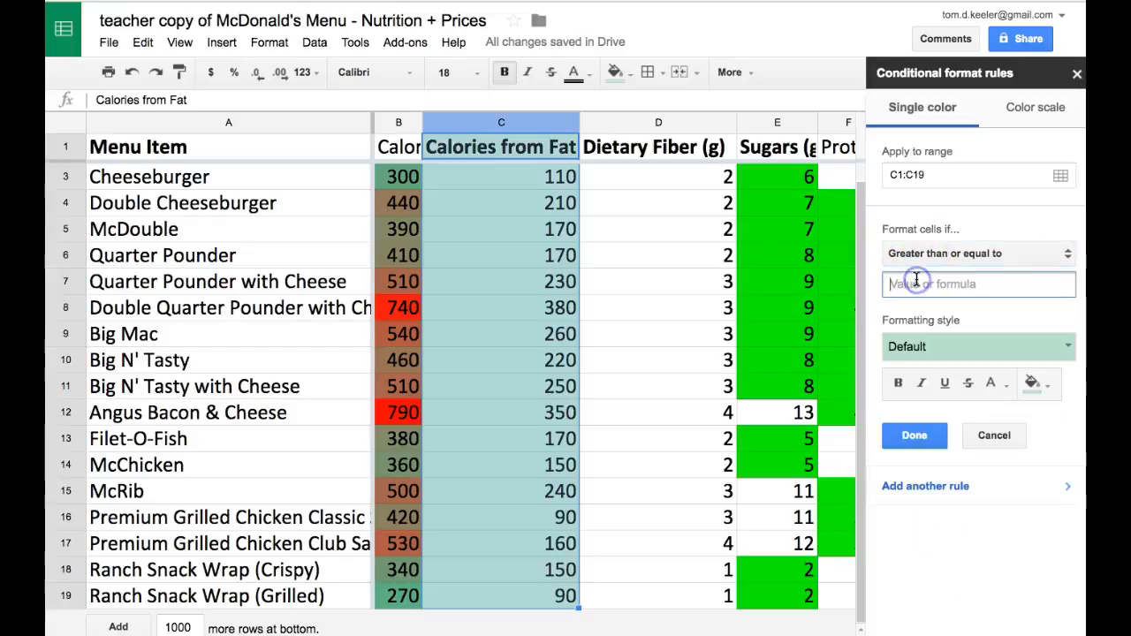
type("300")
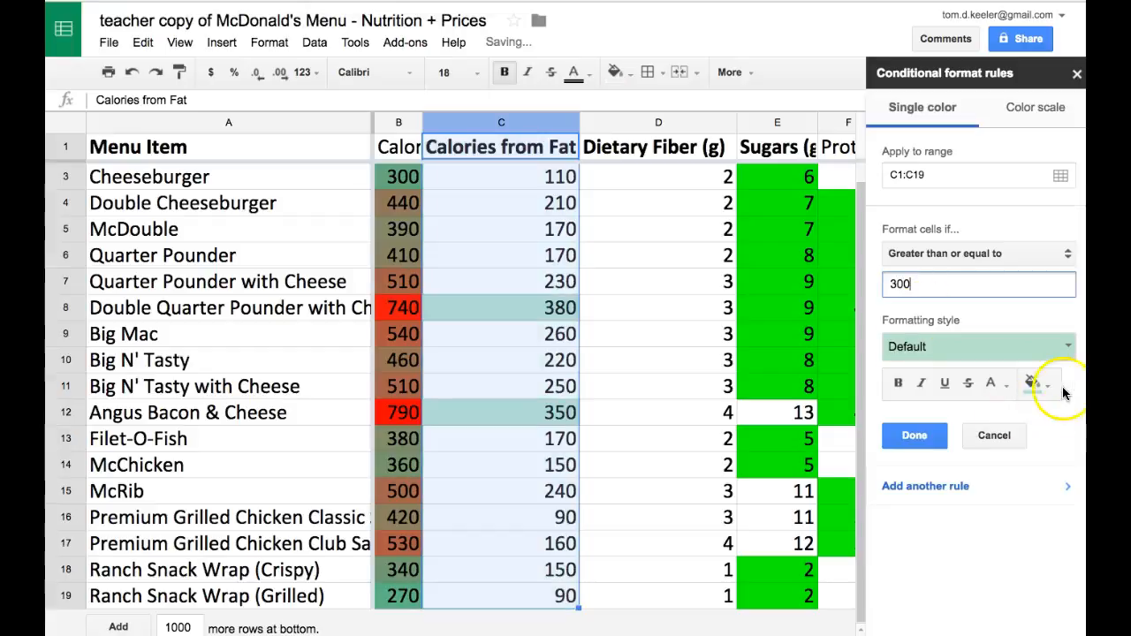
Step: Set the Calories from Fat rule's fill color to red, save the rule and close the conditional formatting settings
left_click(1035, 384)
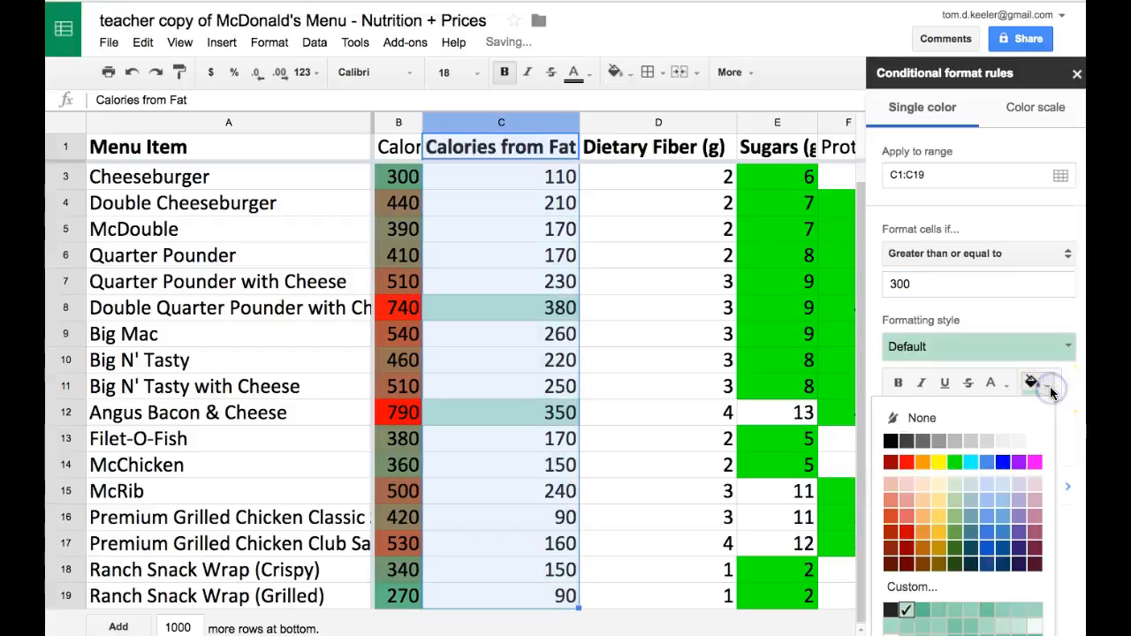
left_click(907, 462)
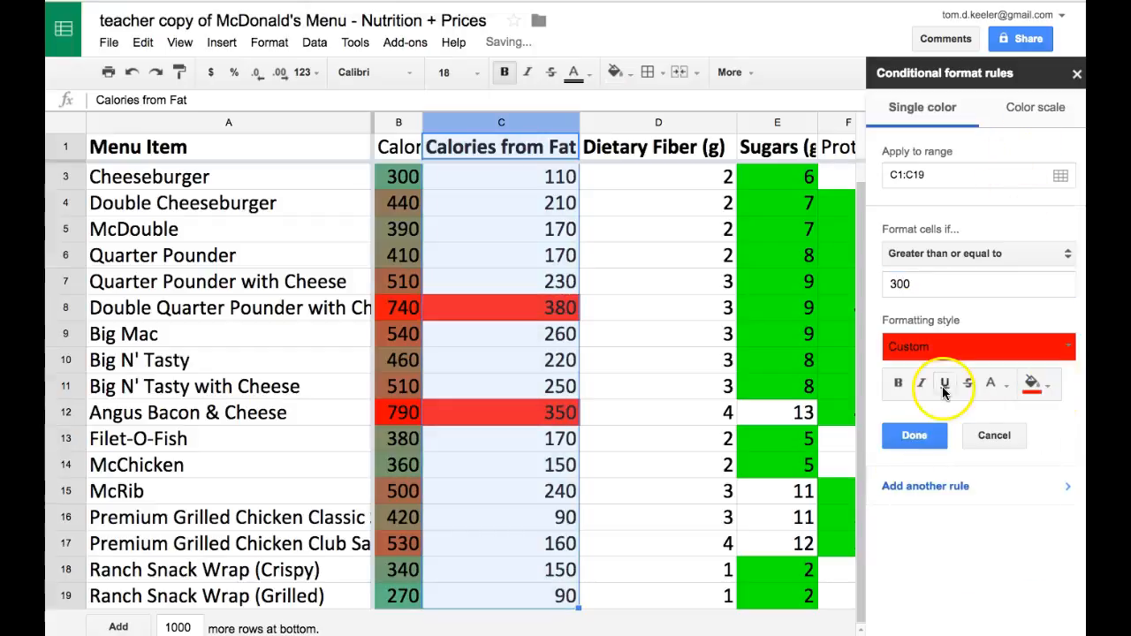
left_click(913, 434)
left_click(1074, 77)
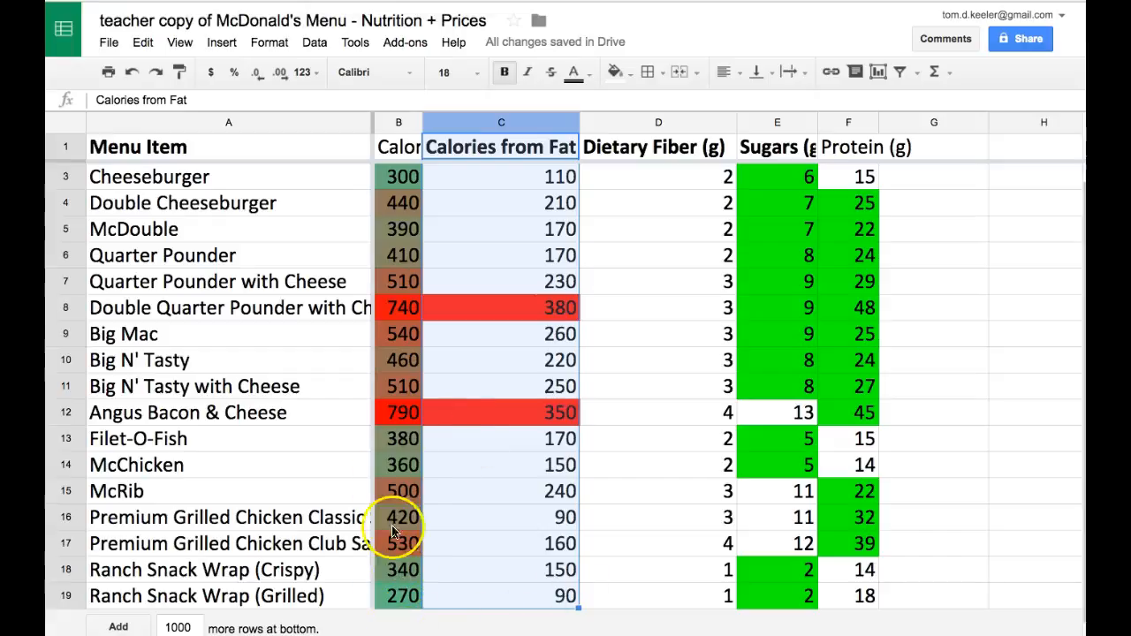
scroll(432, 362, "up", 1)
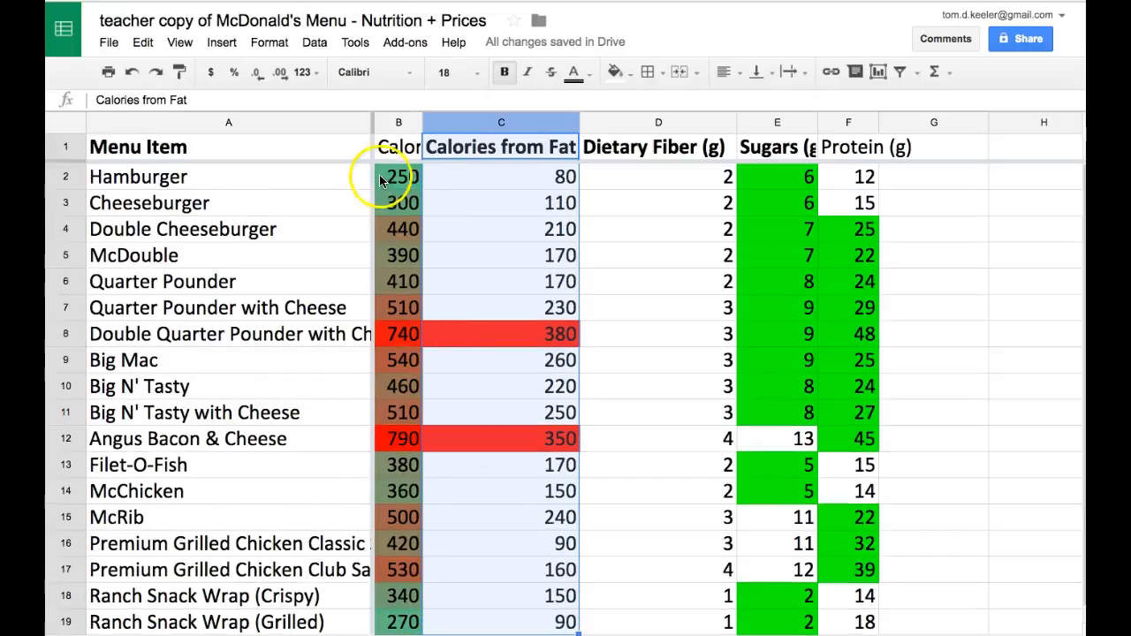